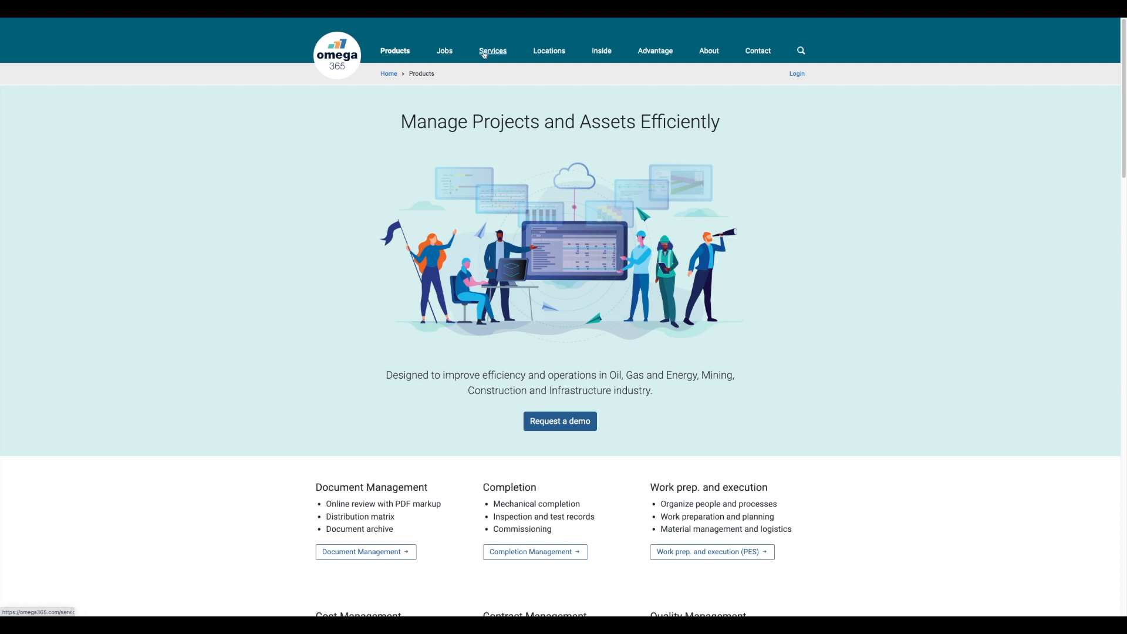
Browse the Omega 365 website's Services and Inside pages and the Documents section of the user documentation
left_click(504, 52)
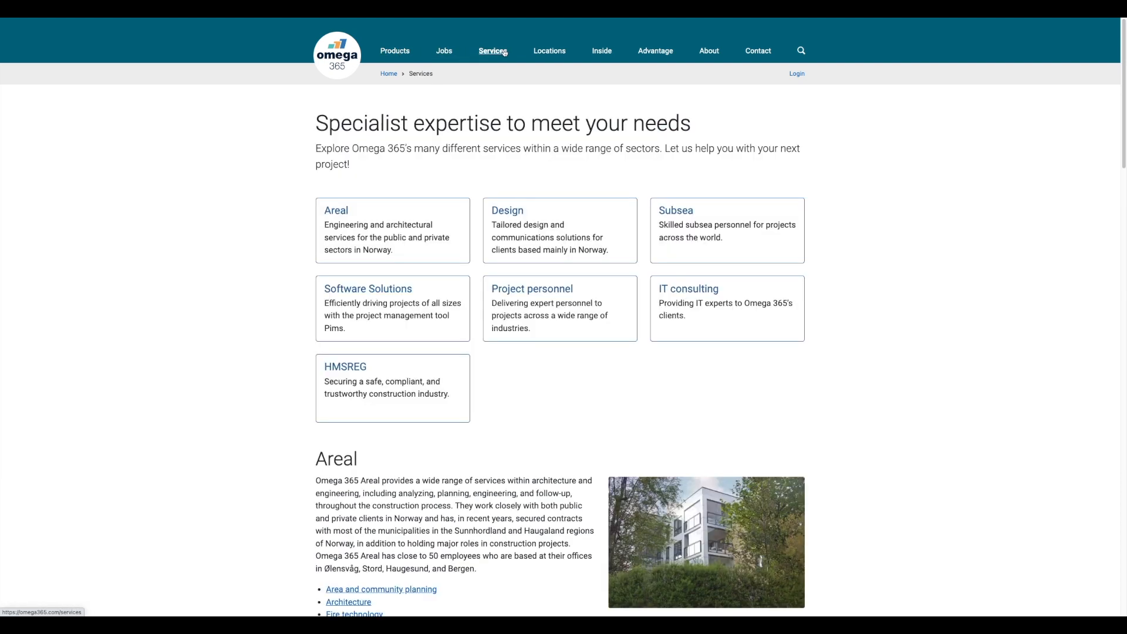
left_click(601, 51)
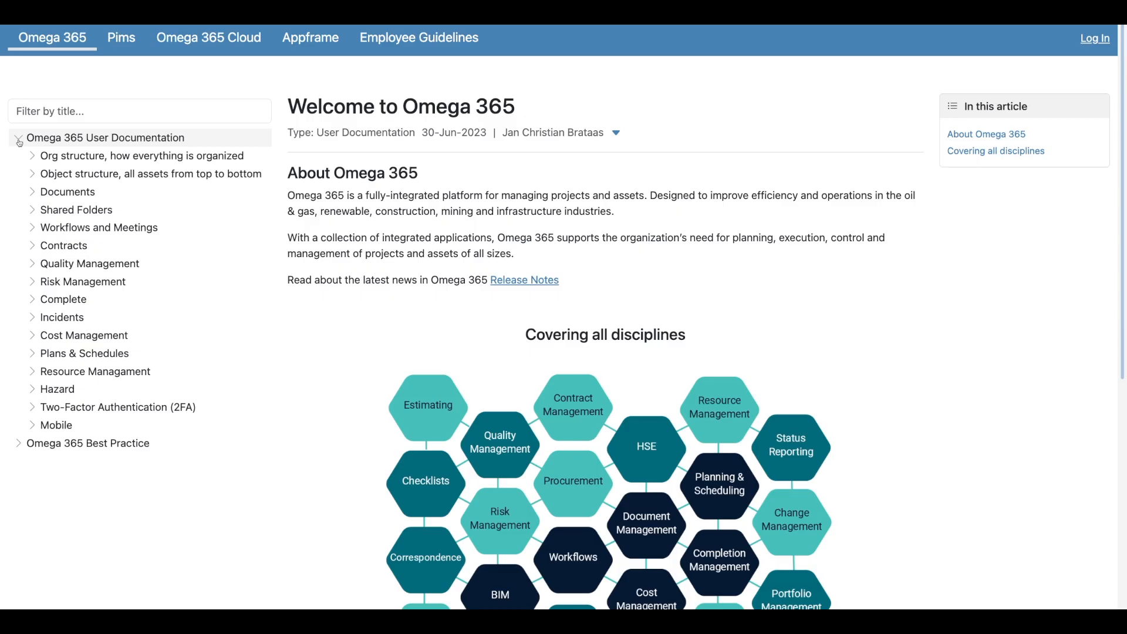
left_click(57, 191)
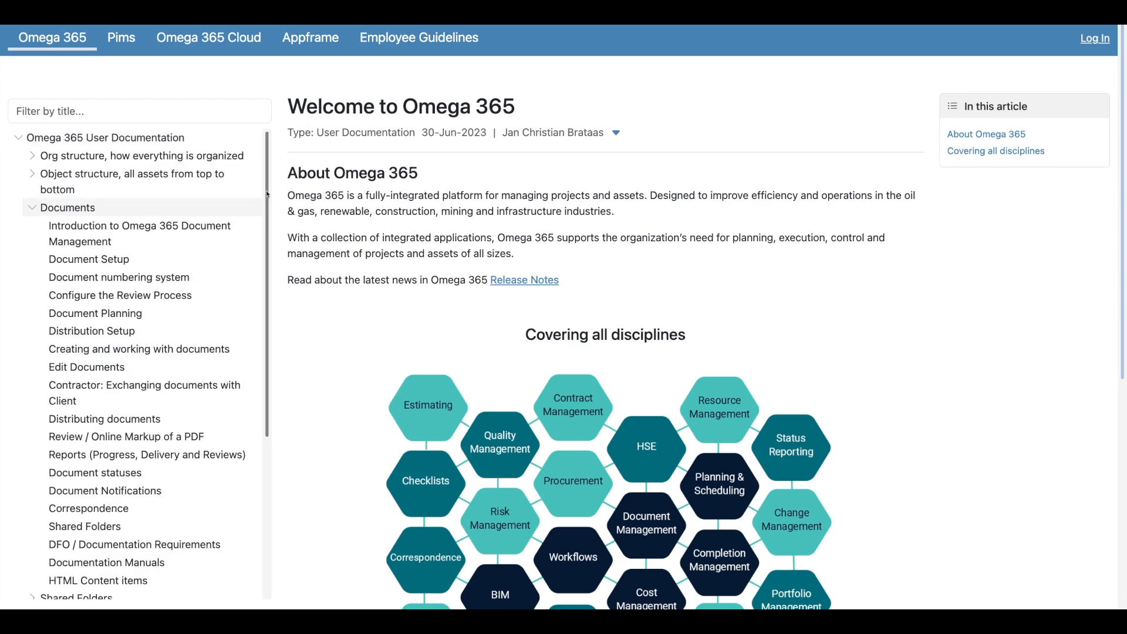
scroll(271, 232, "down", 2)
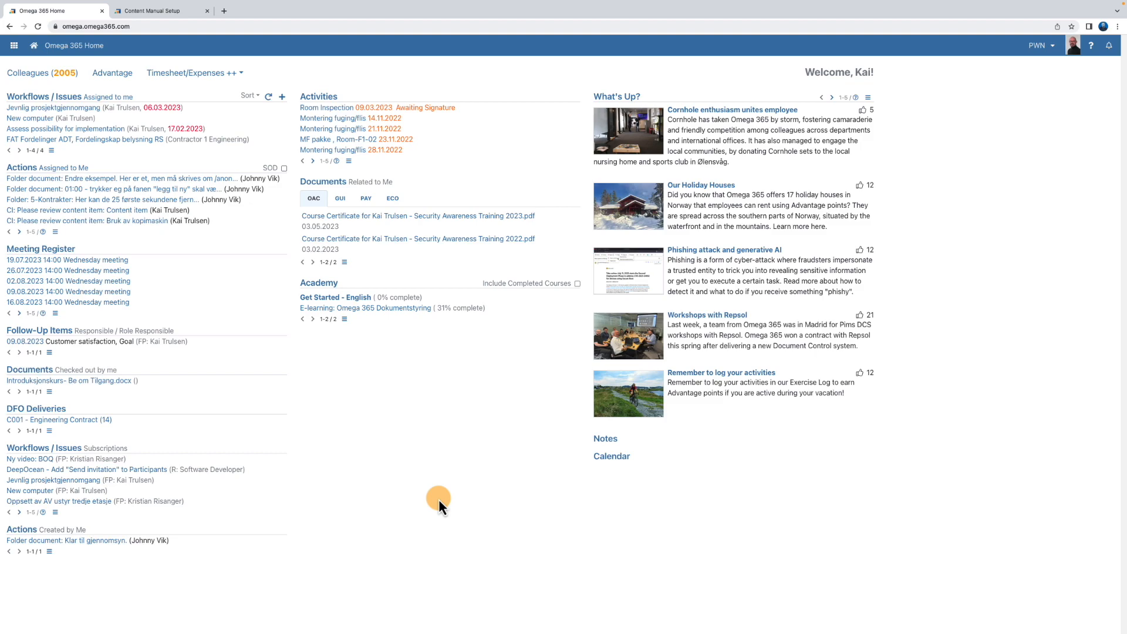
In the HTML Content Register, create a content item titled "Avoid hacking" for org unit PWN - Portfolio: Western Norway
left_click(13, 45)
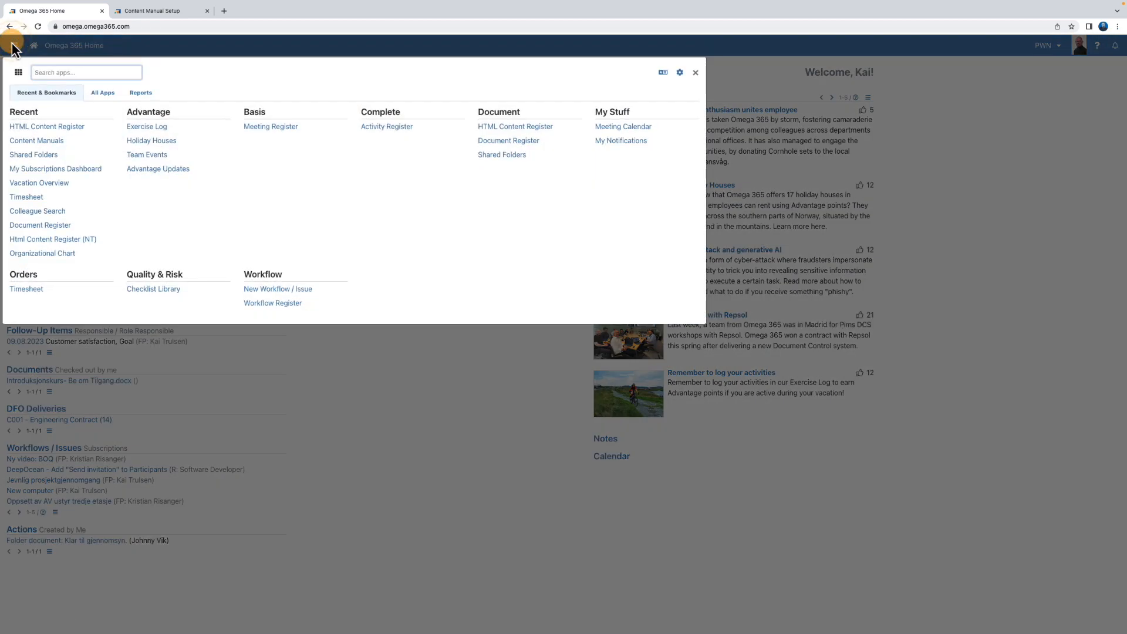
left_click(41, 126)
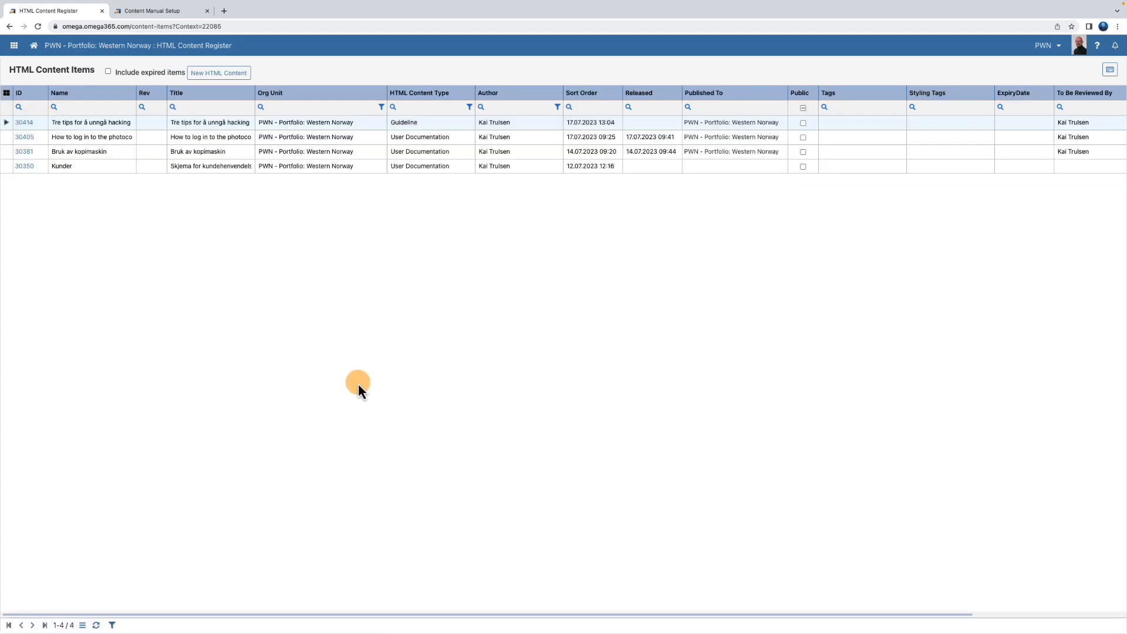
left_click(217, 73)
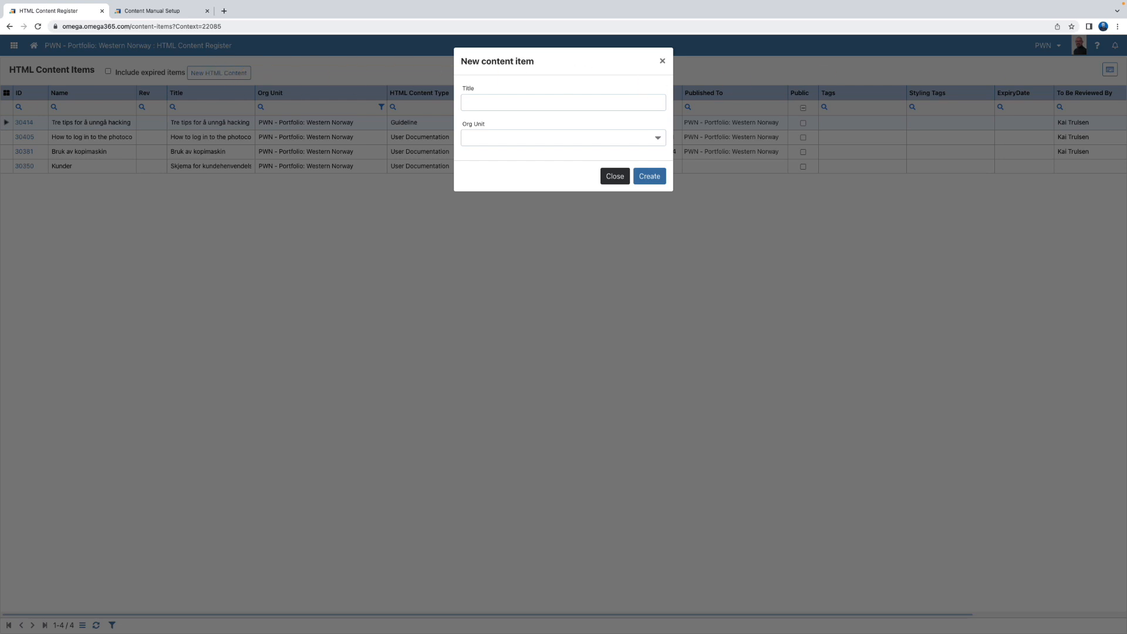
left_click(566, 104)
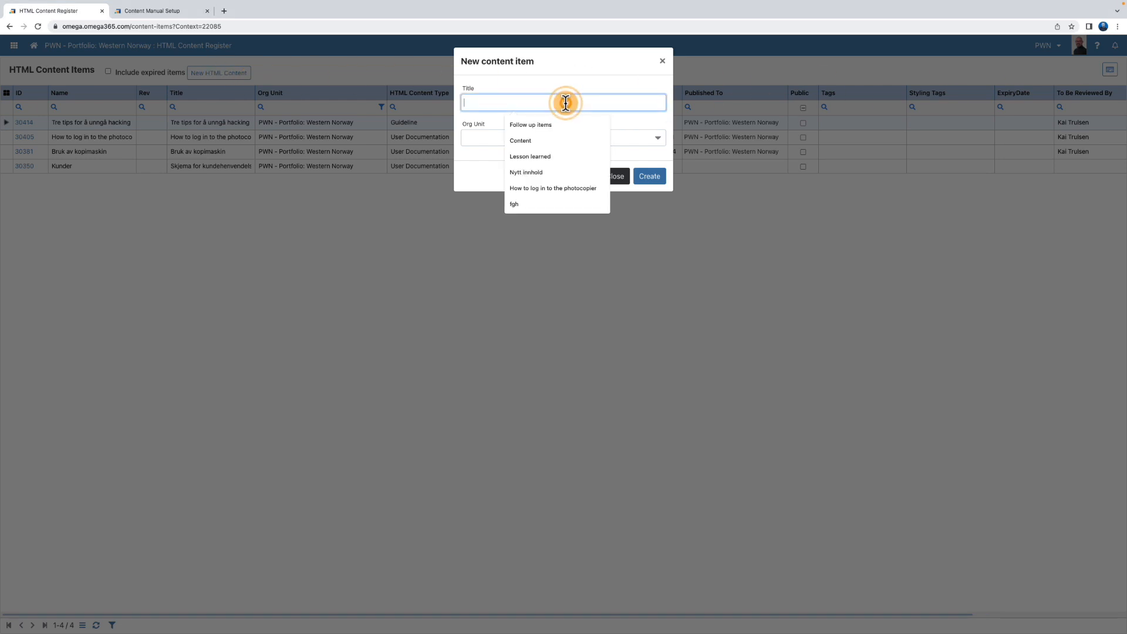
type("Avoid hacking")
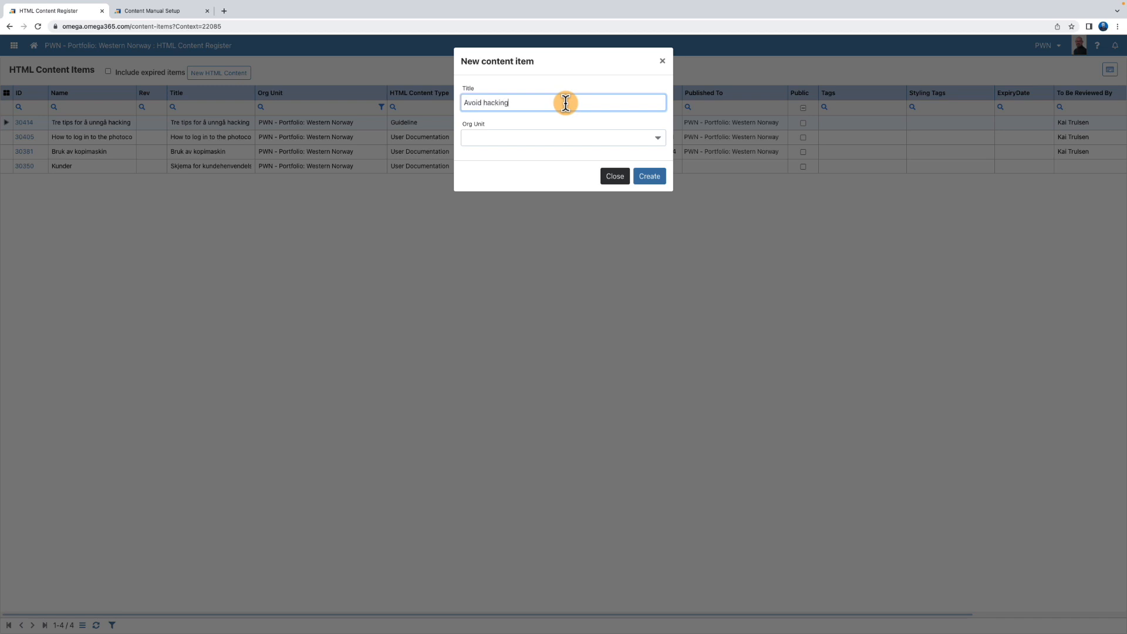
left_click(558, 137)
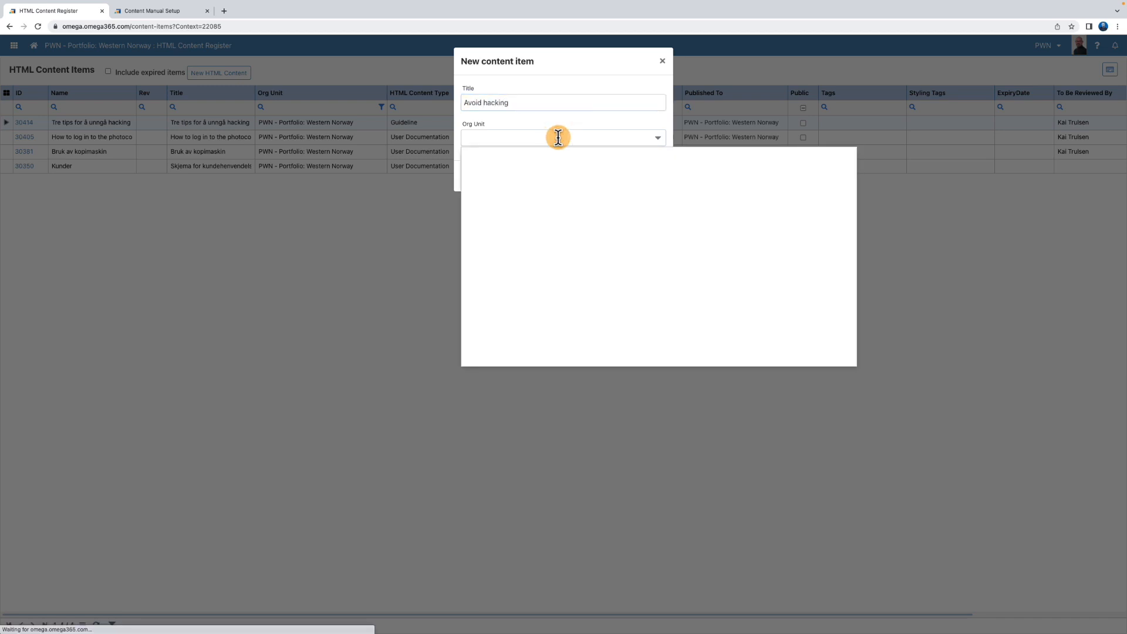
left_click(516, 209)
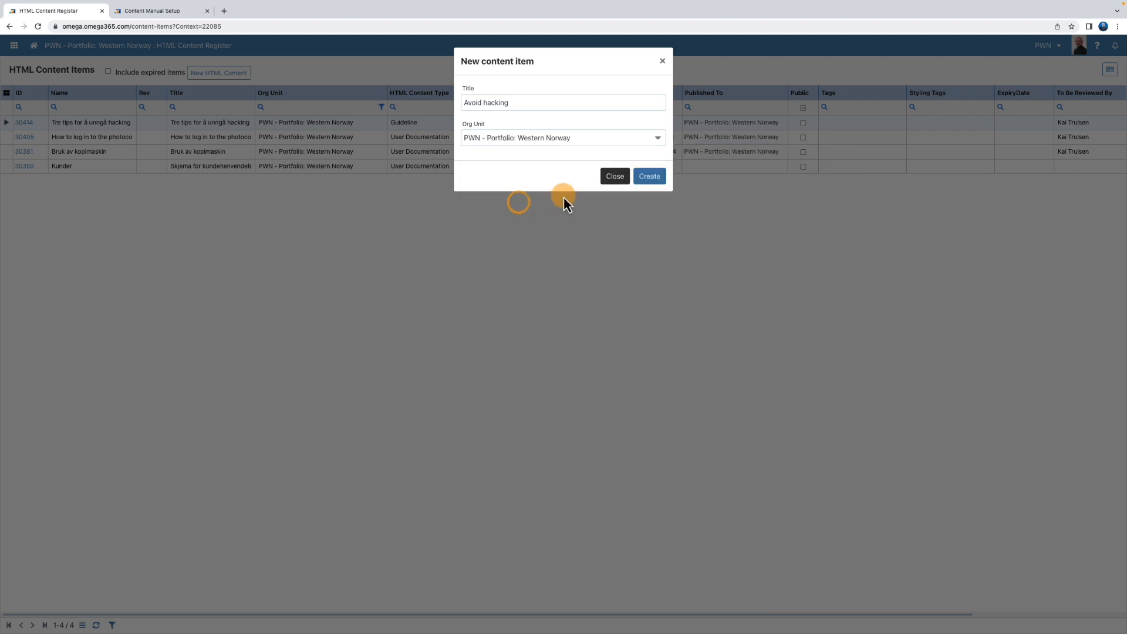
left_click(657, 181)
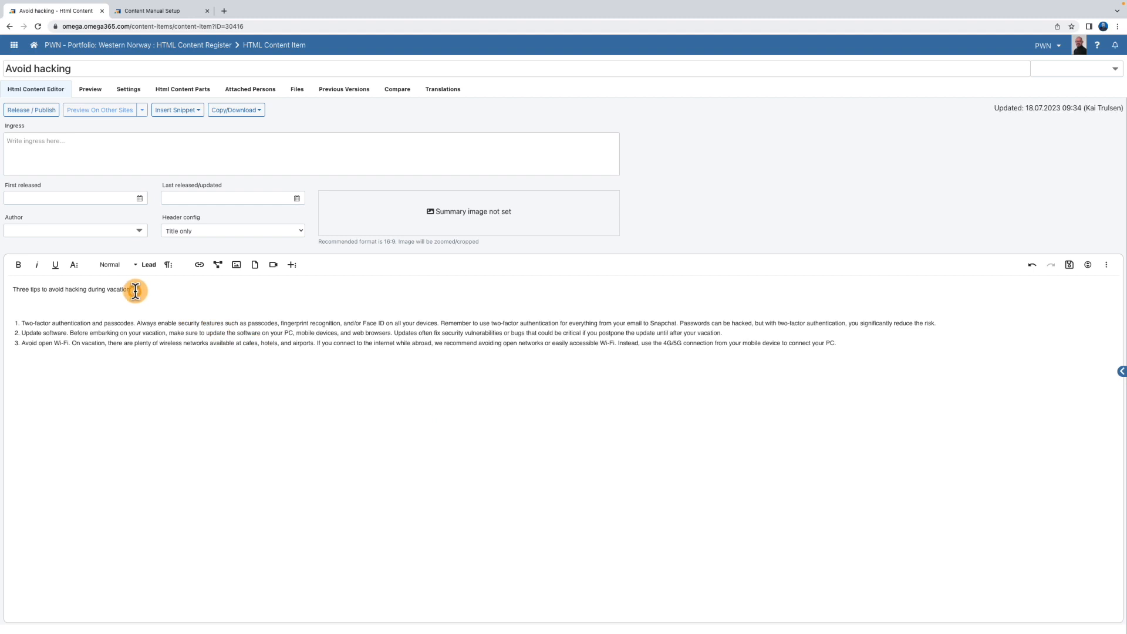
Format the line "Three tips to avoid hacking during vacation" as Heading 3
left_click_drag(132, 289, 11, 292)
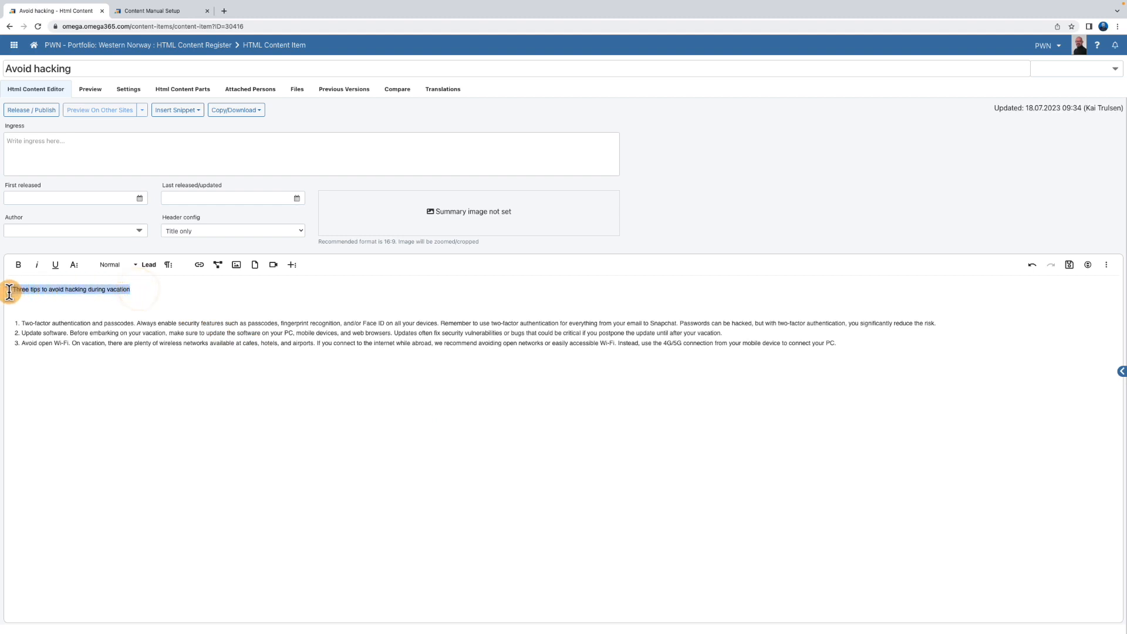
left_click(135, 265)
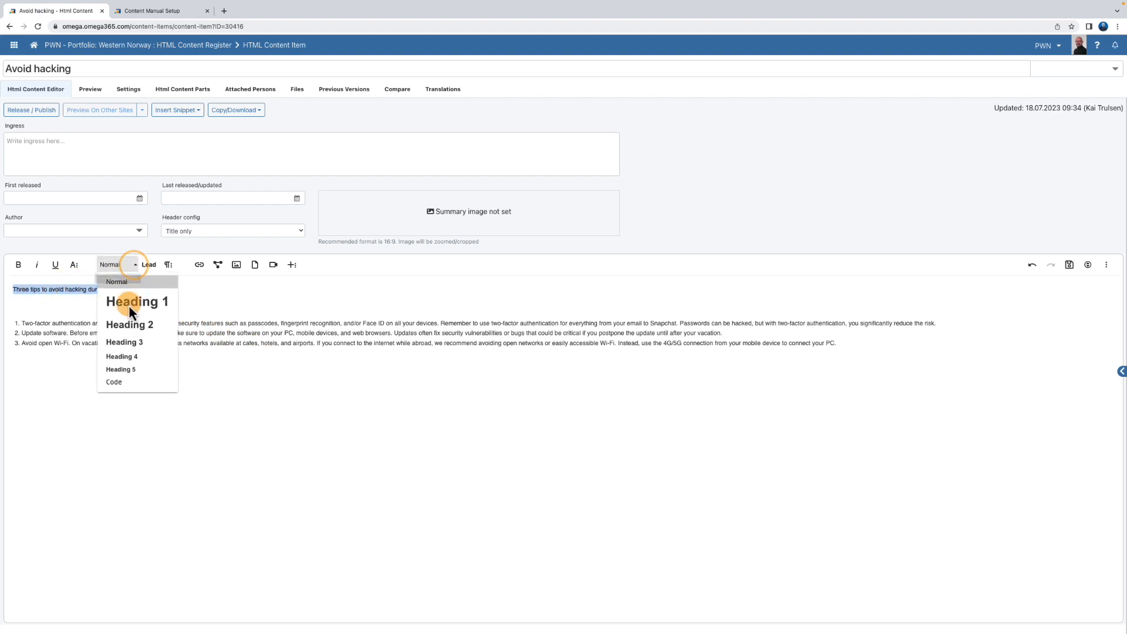
left_click(122, 346)
left_click(142, 383)
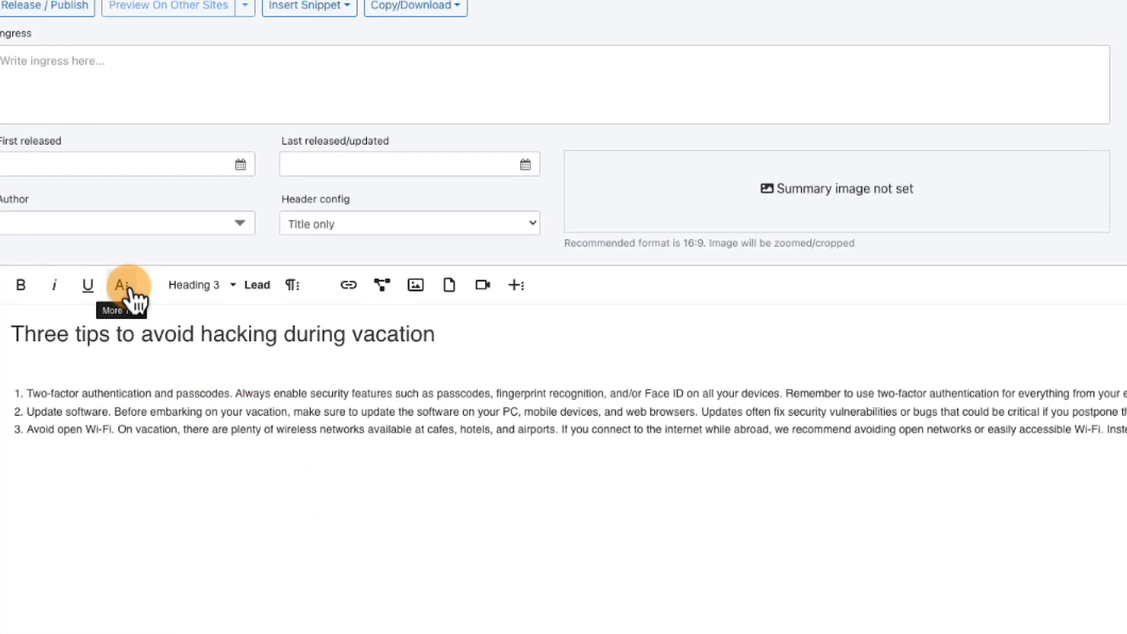
left_click(124, 286)
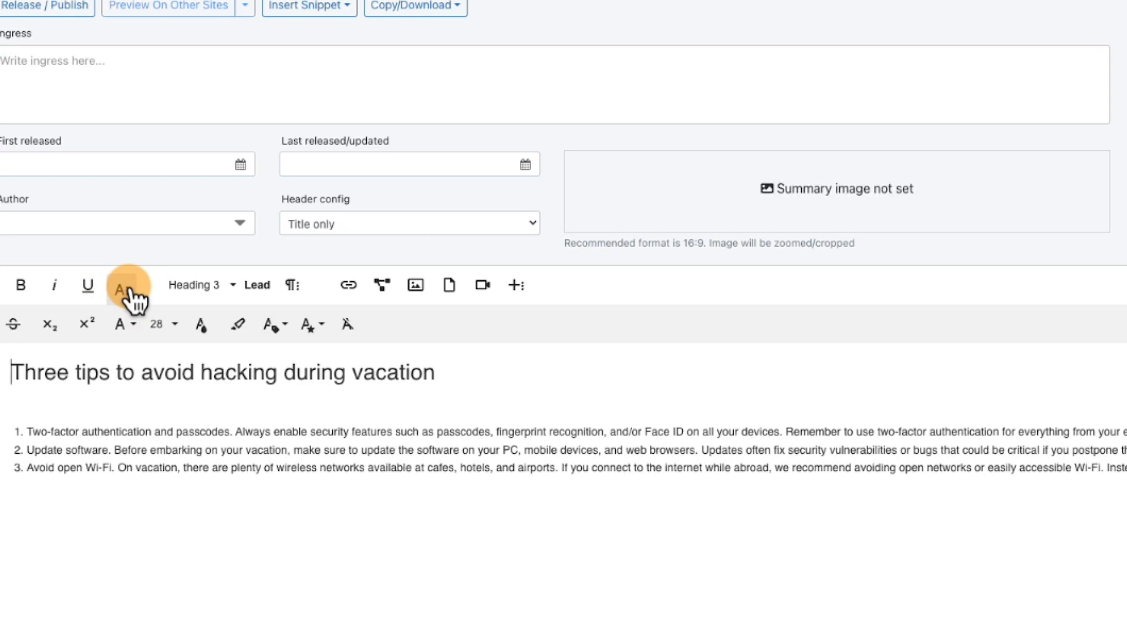
left_click(133, 325)
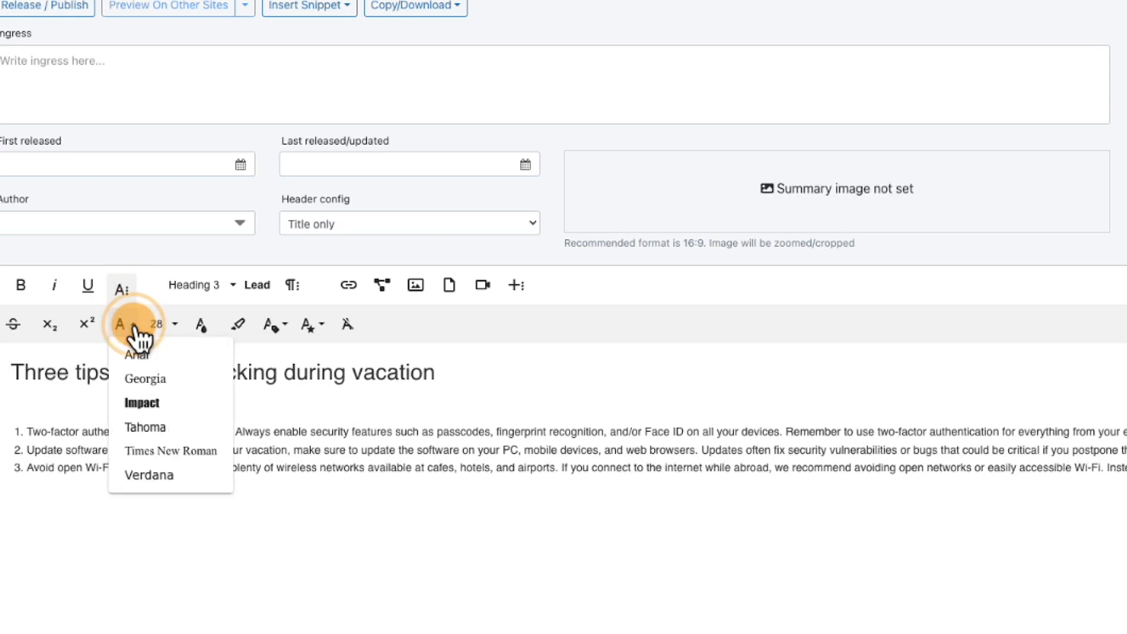
left_click(170, 327)
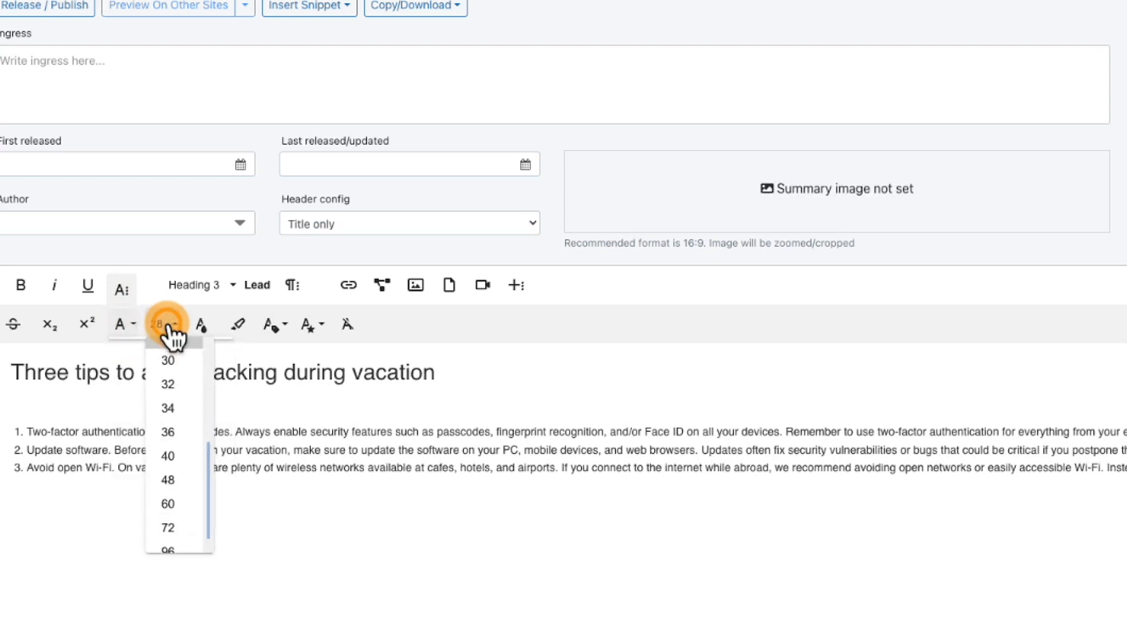
left_click(367, 536)
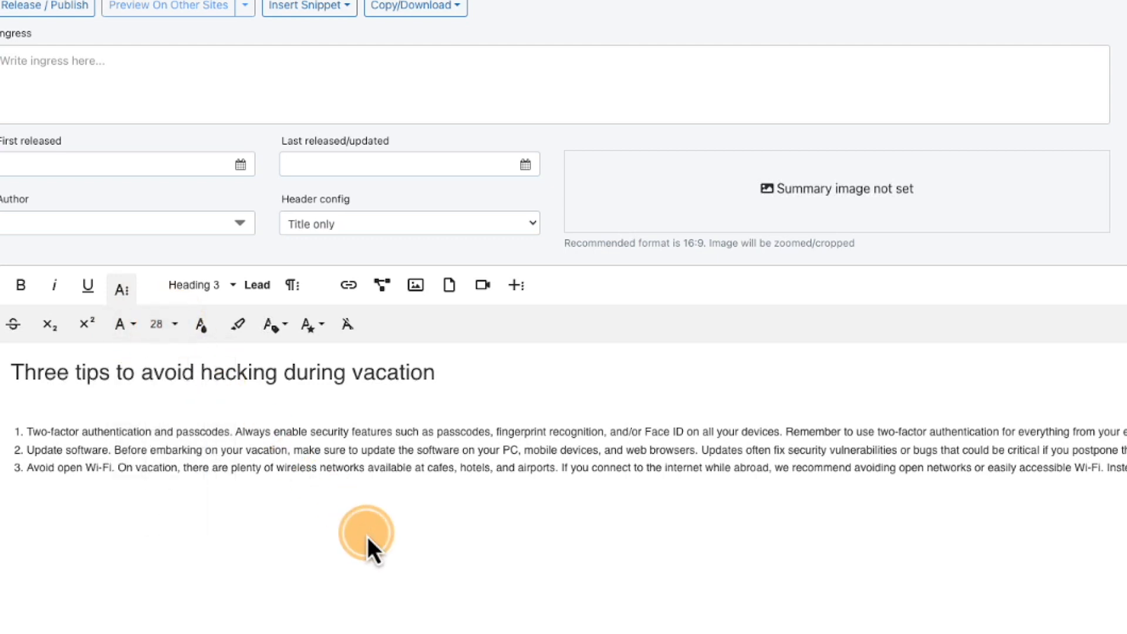
left_click(122, 286)
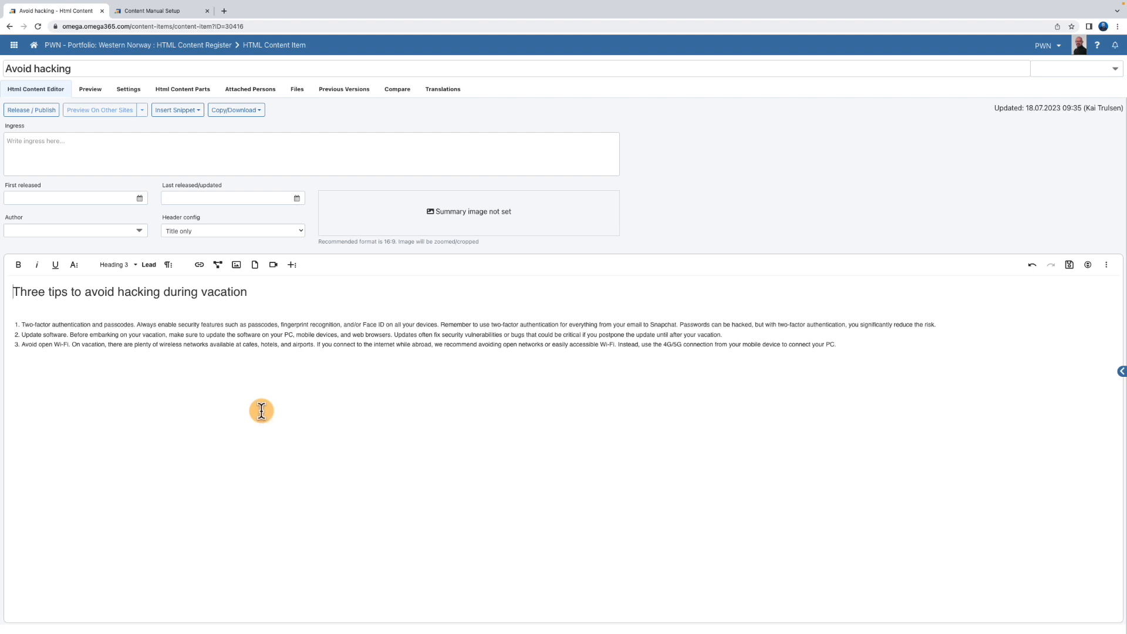
Set the content item's author to the first person in the suggested list
left_click(91, 231)
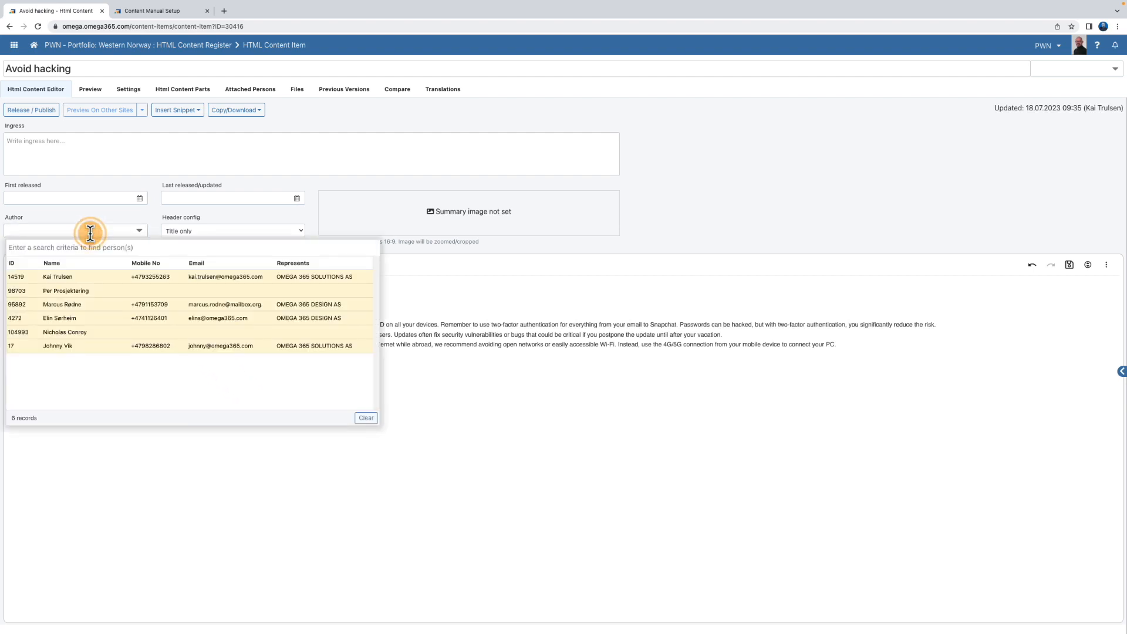
left_click(67, 276)
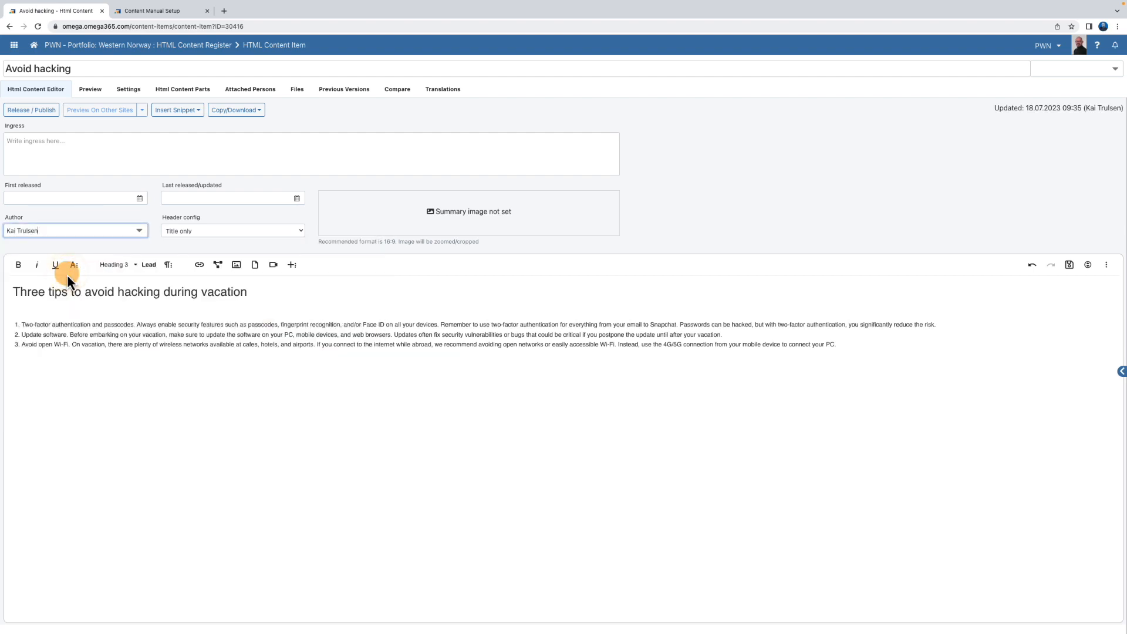
left_click(226, 233)
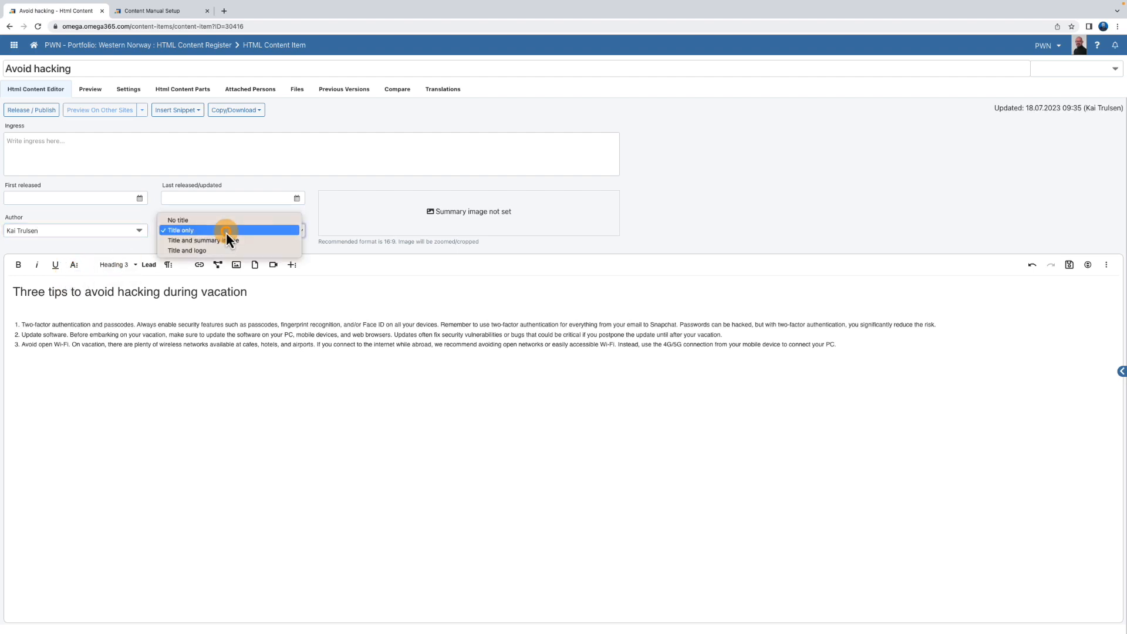
left_click(337, 477)
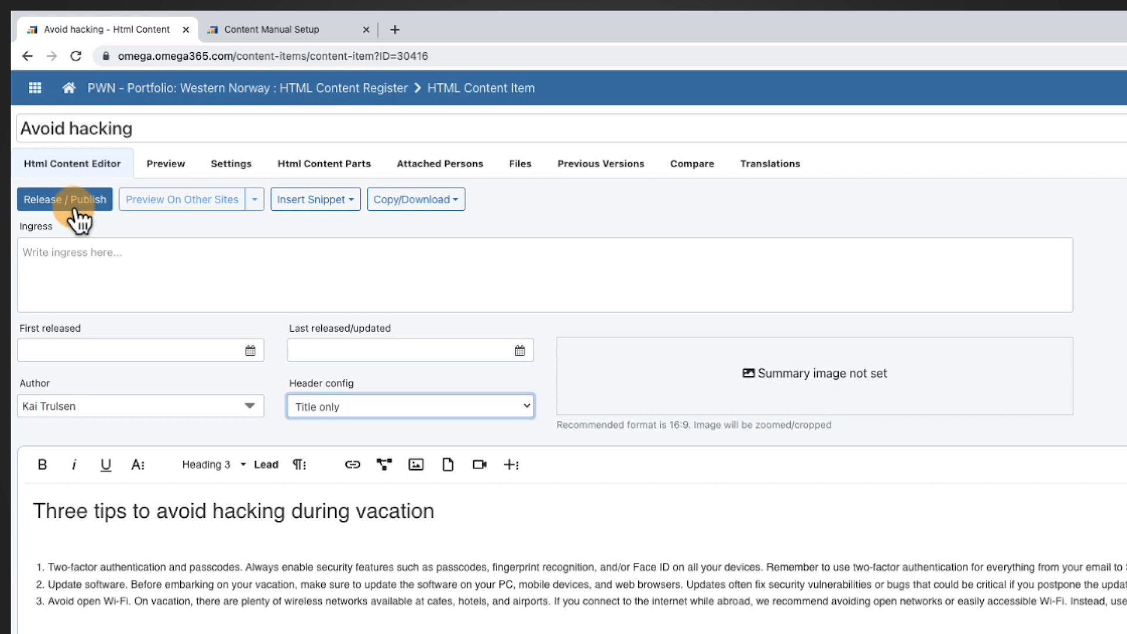
left_click(317, 199)
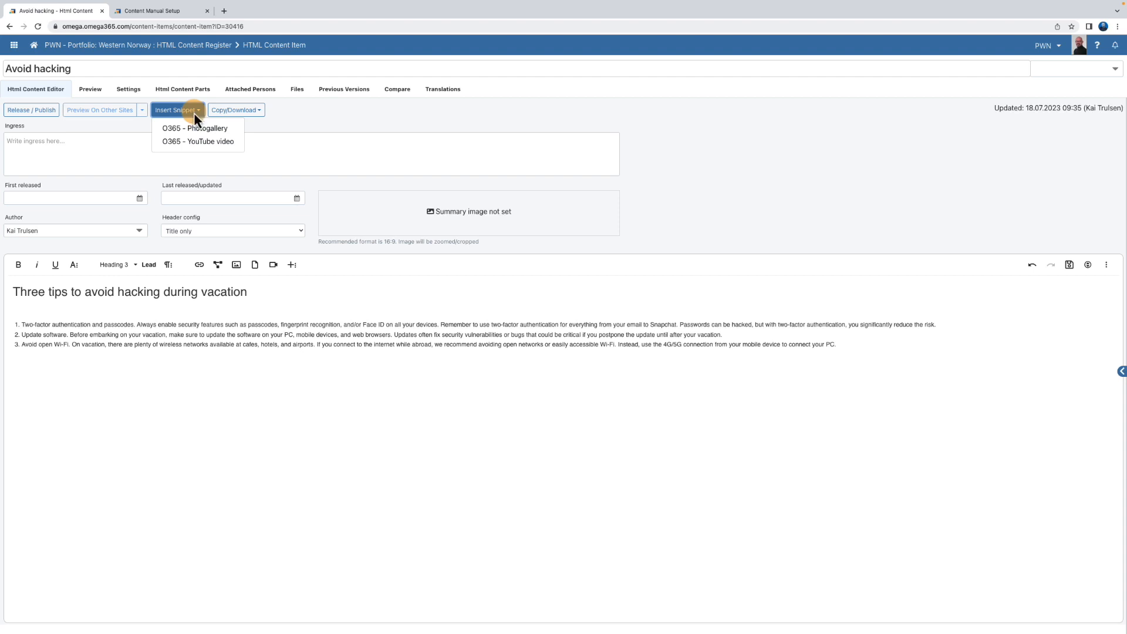
left_click(247, 113)
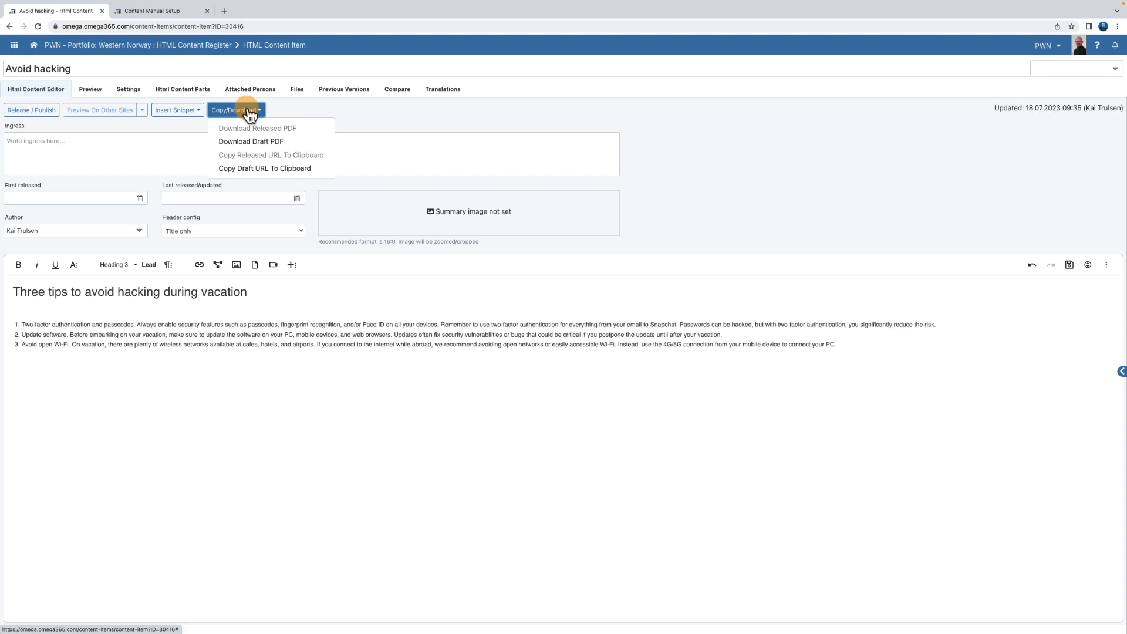
left_click(248, 440)
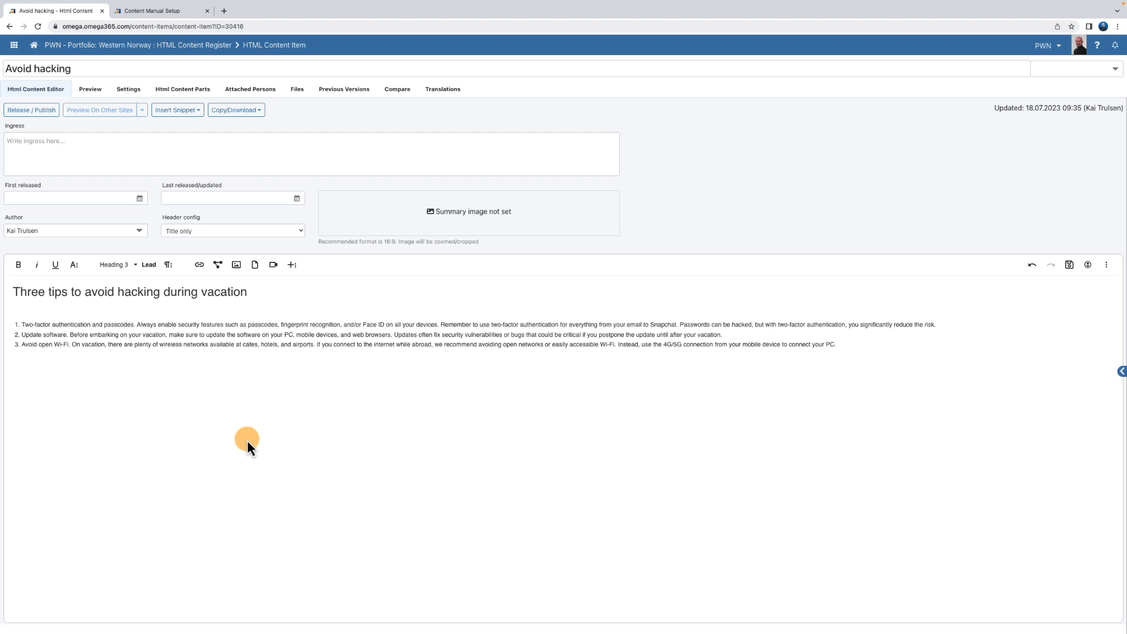
In the content item's settings, set the Html Content Type to Web Article
left_click(130, 92)
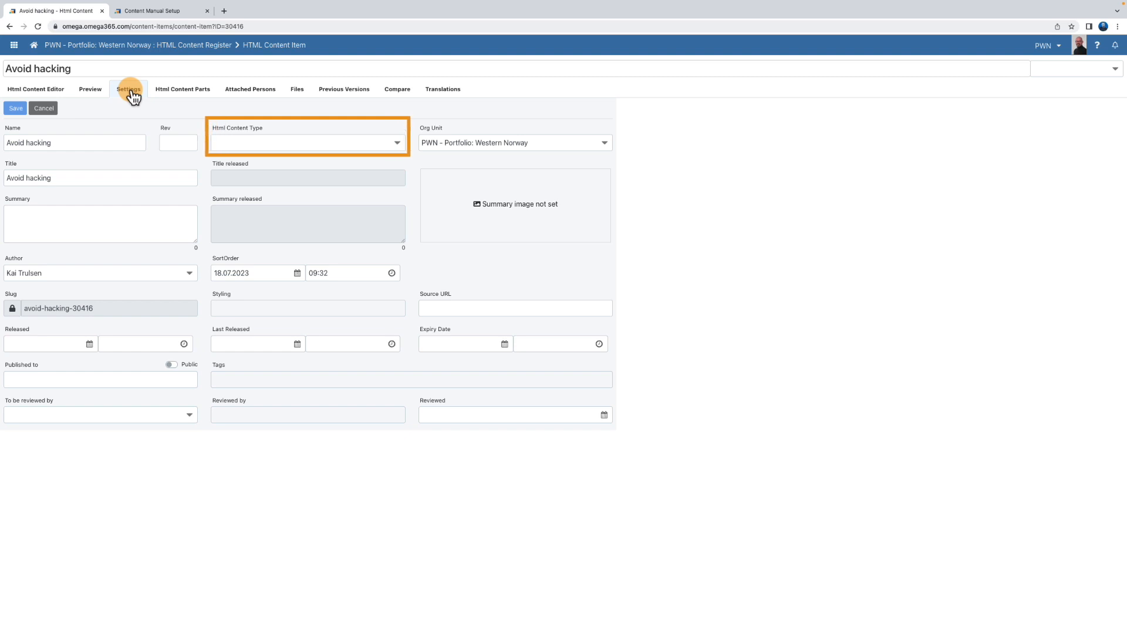
left_click(348, 142)
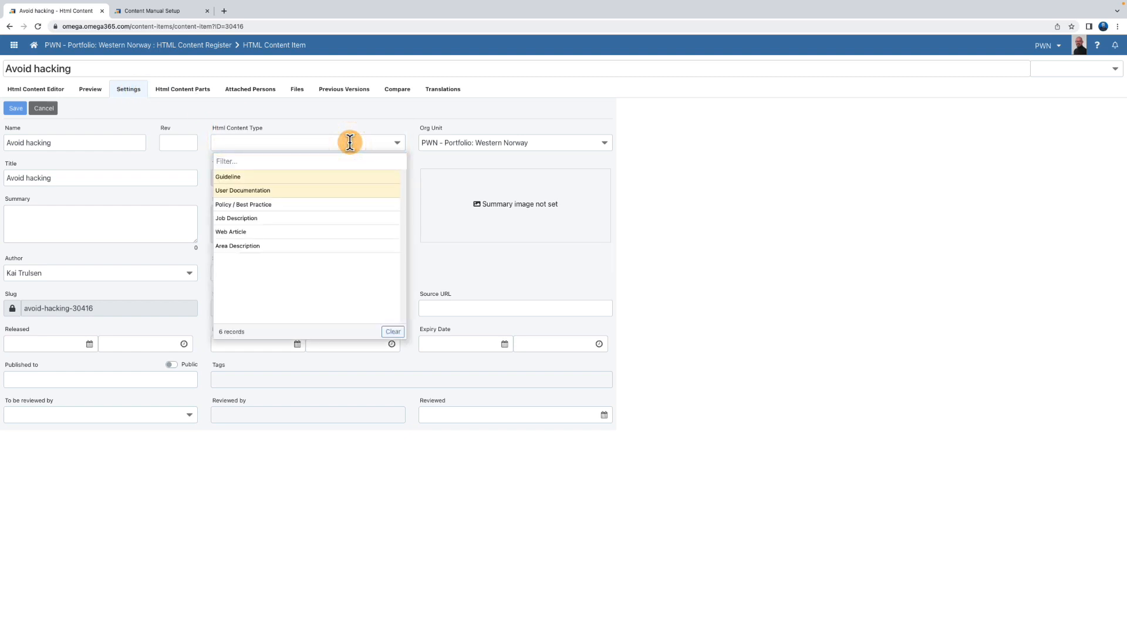
left_click(241, 231)
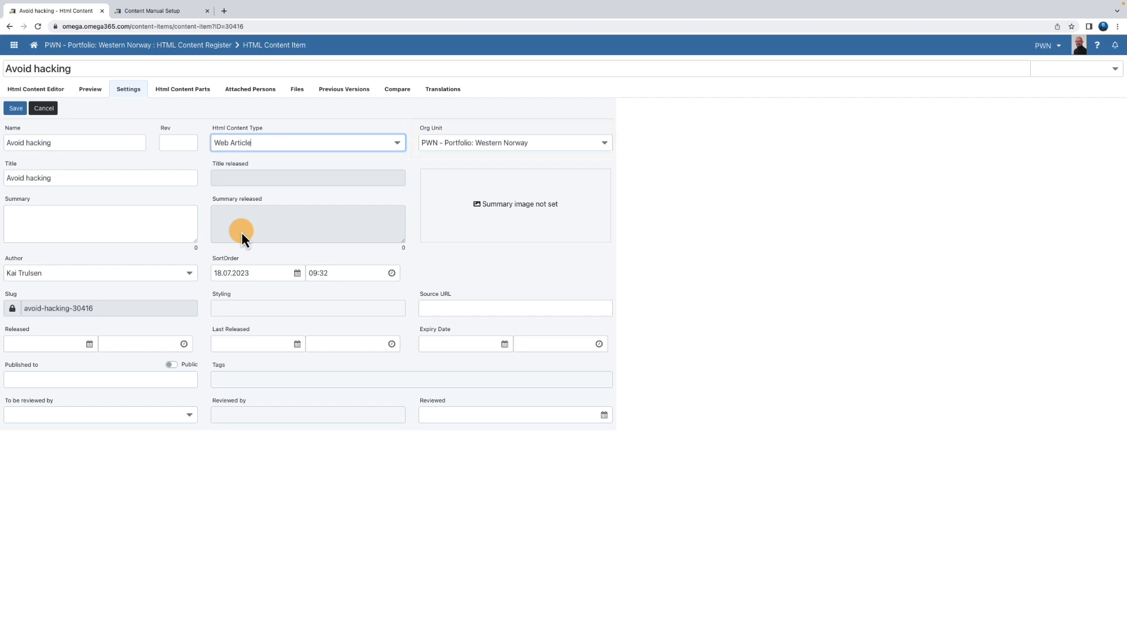
left_click(476, 142)
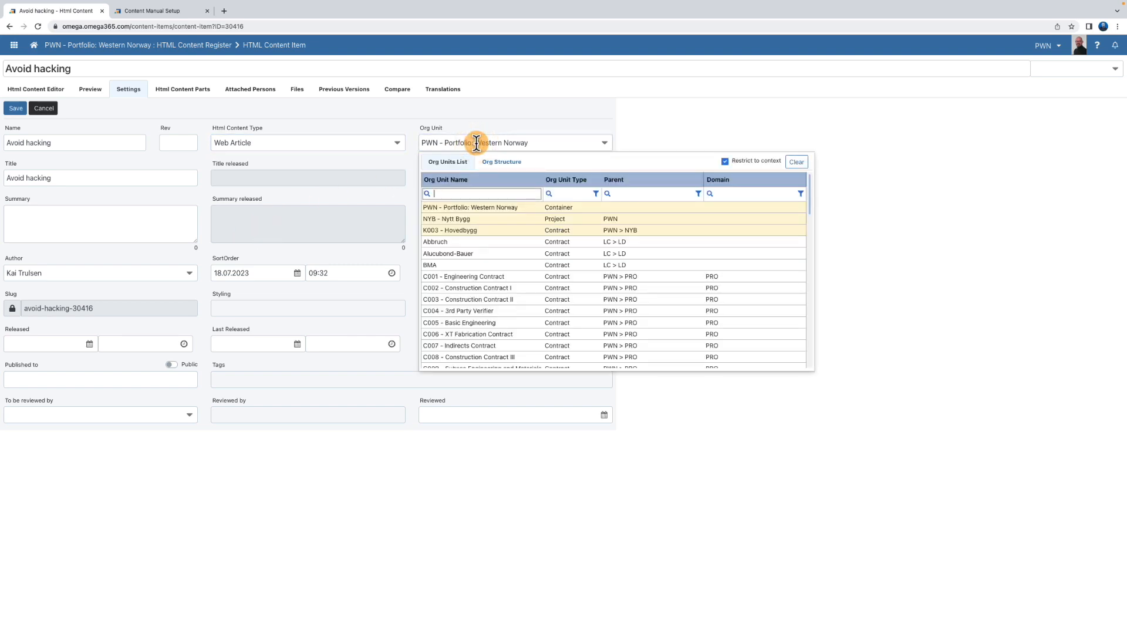
left_click(647, 140)
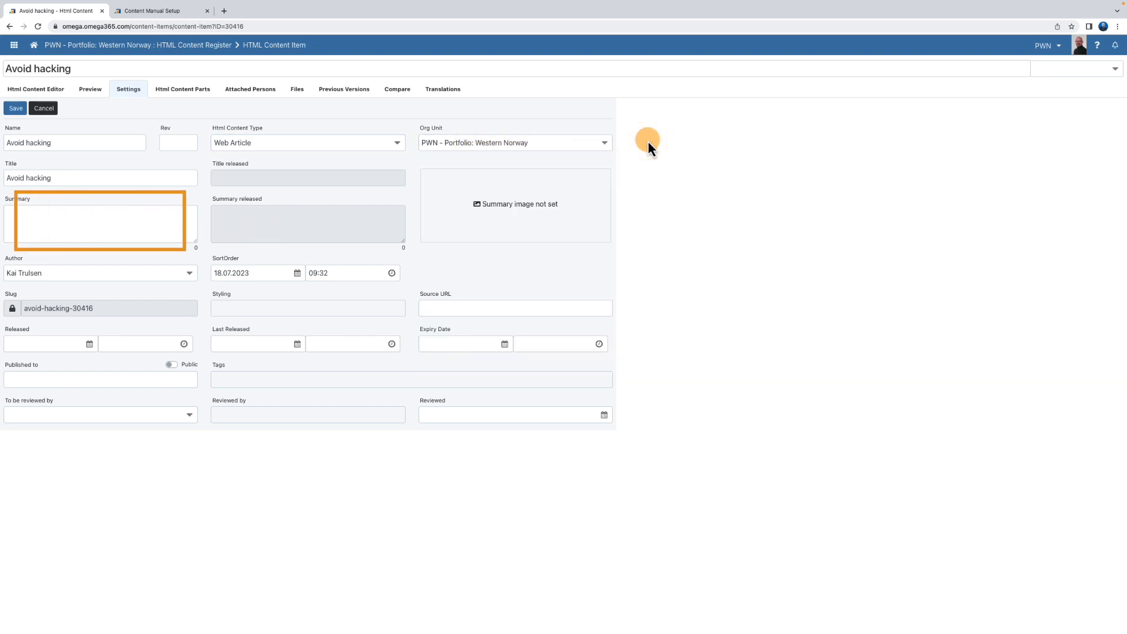
left_click(151, 229)
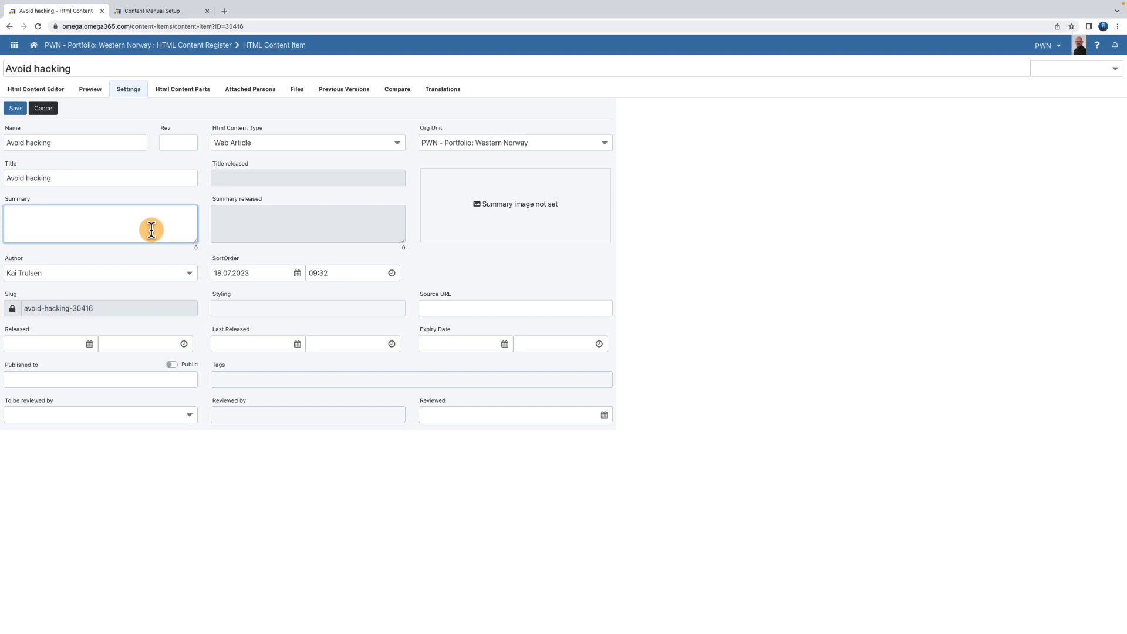
left_click(525, 205)
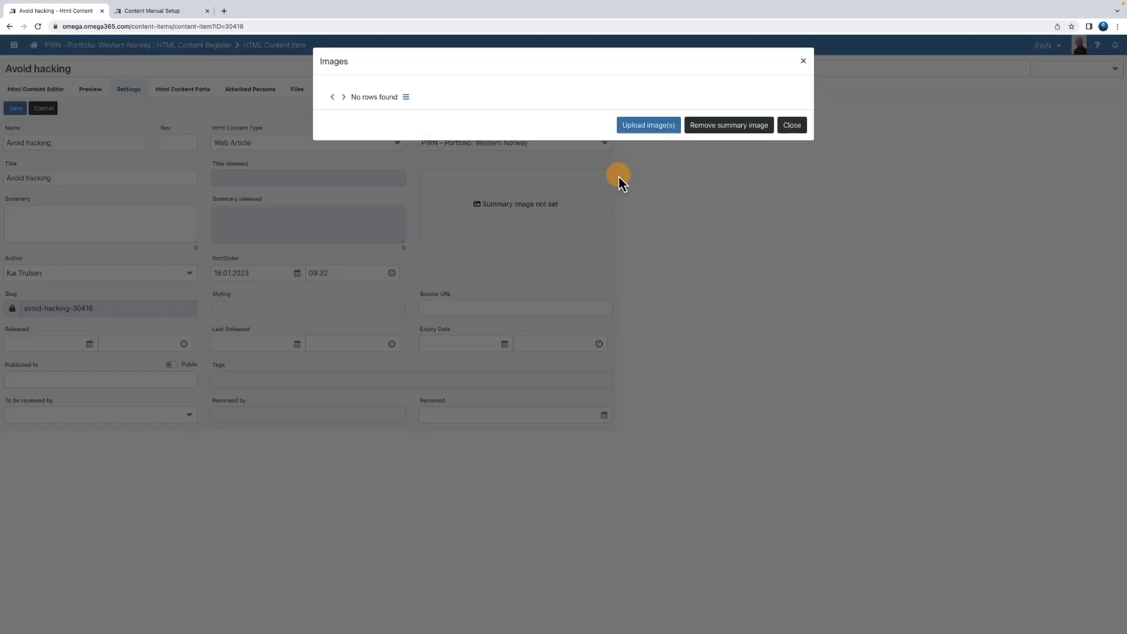
left_click(791, 125)
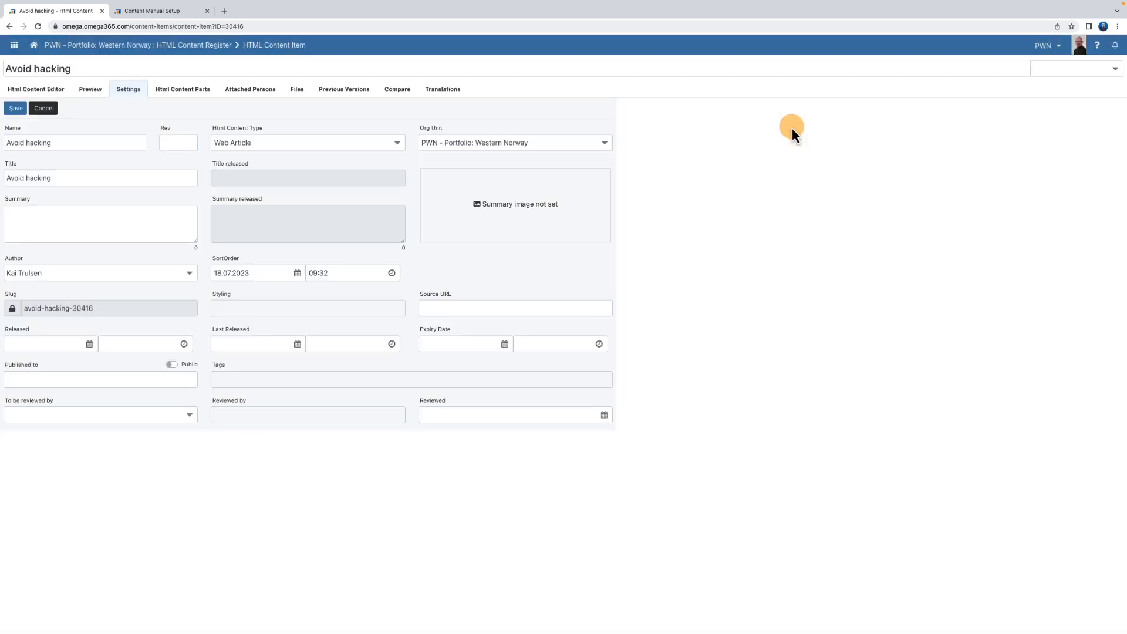
Add the org unit PWN - Portfolio: Western Norway to the content item's Published to list
left_click(169, 382)
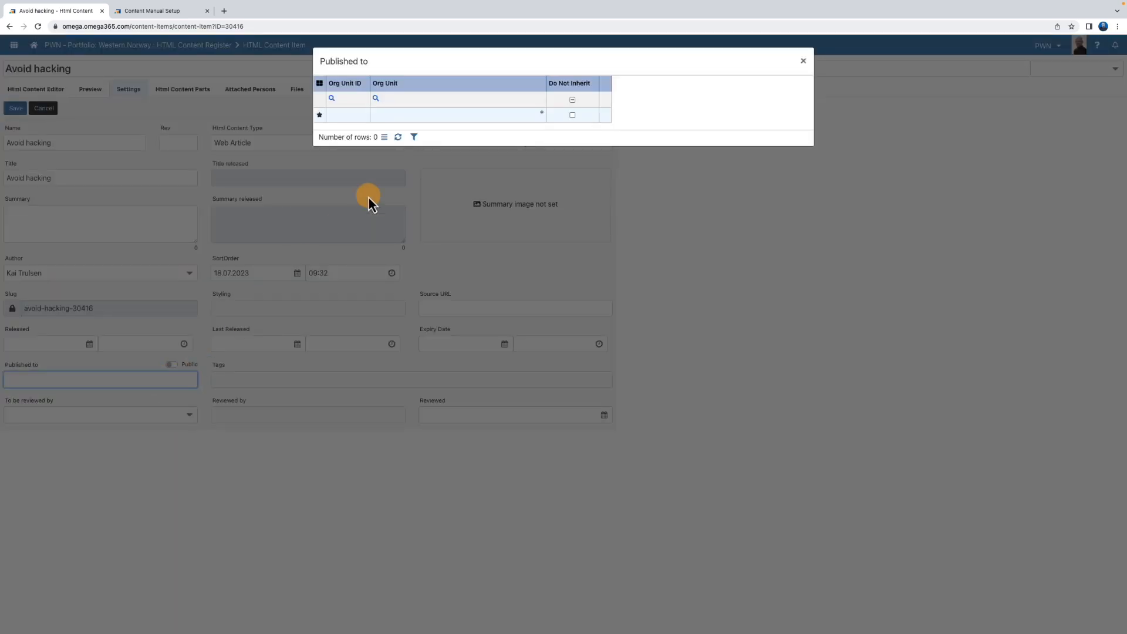
left_click(450, 117)
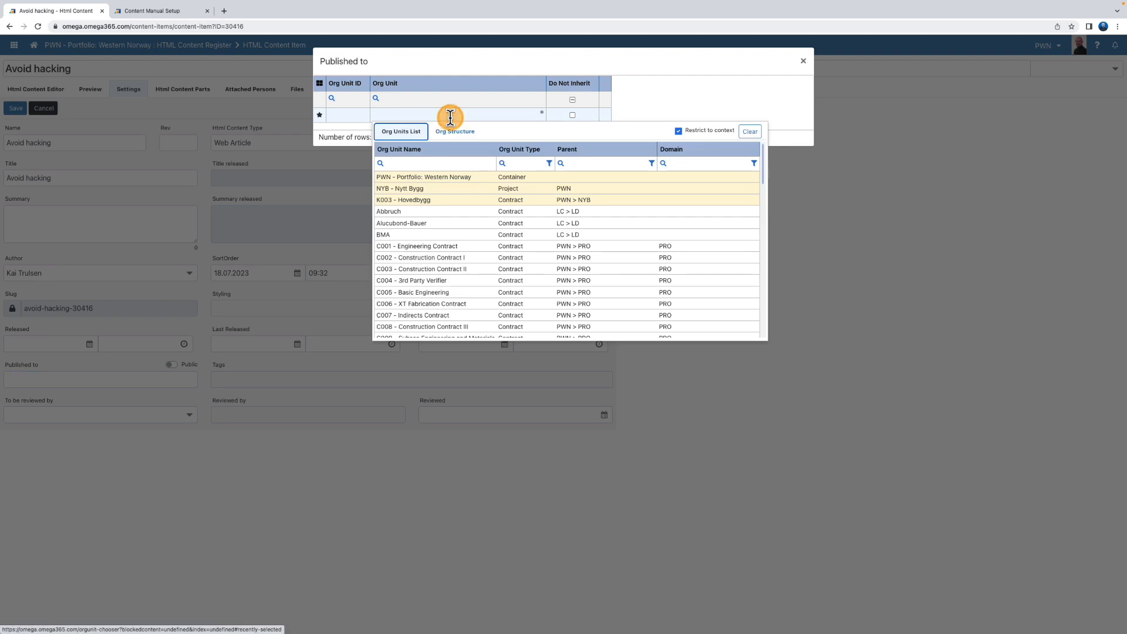
left_click(426, 185)
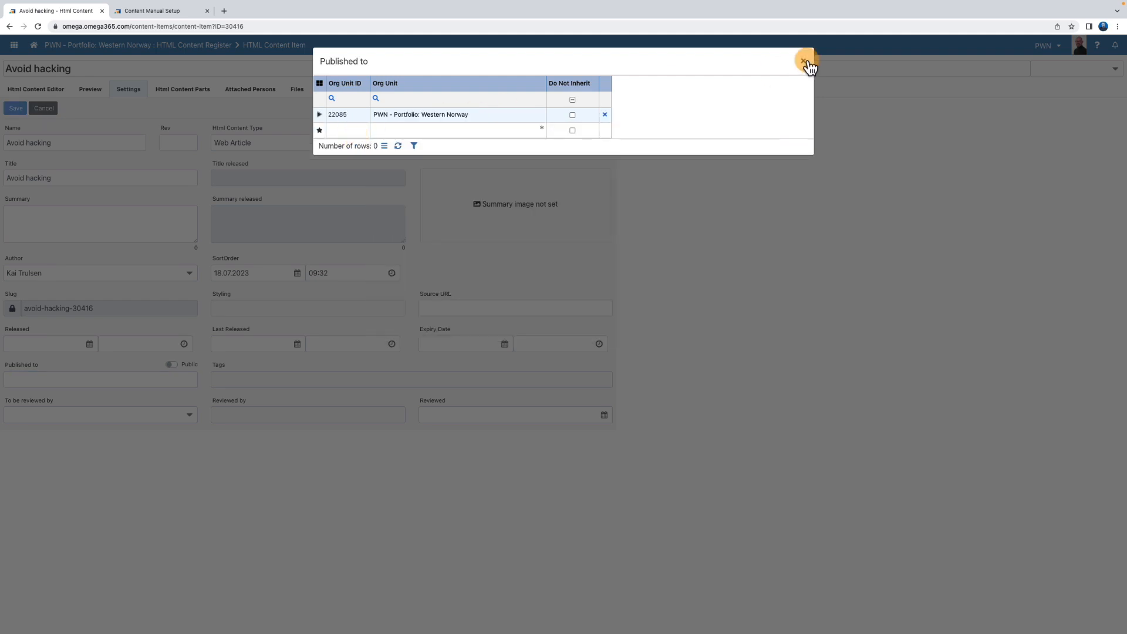
left_click(802, 61)
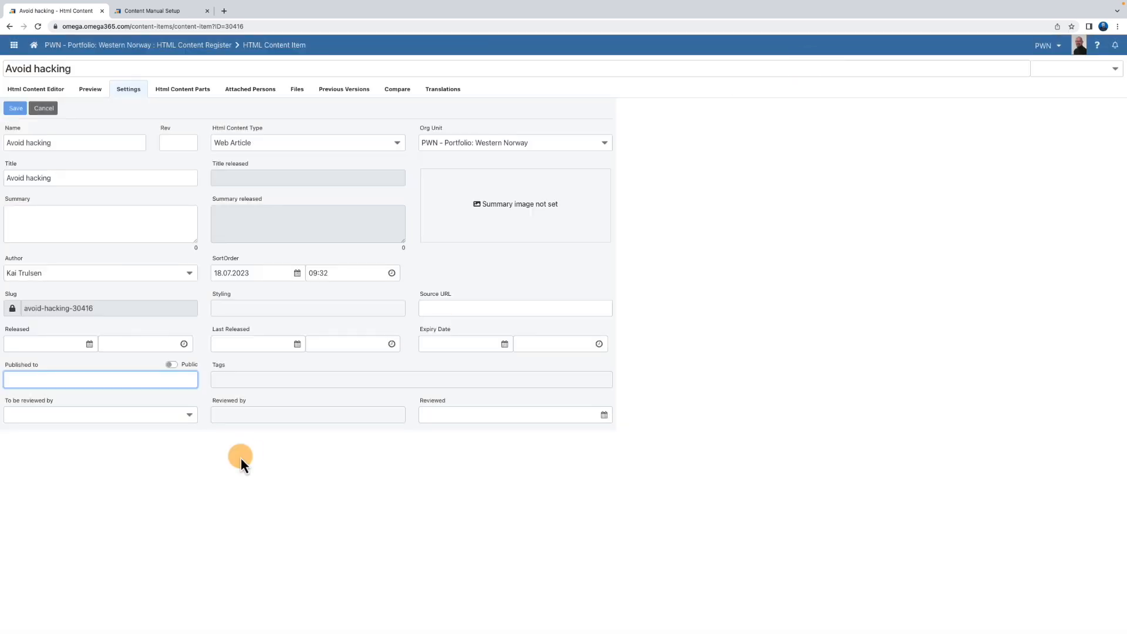
left_click(170, 365)
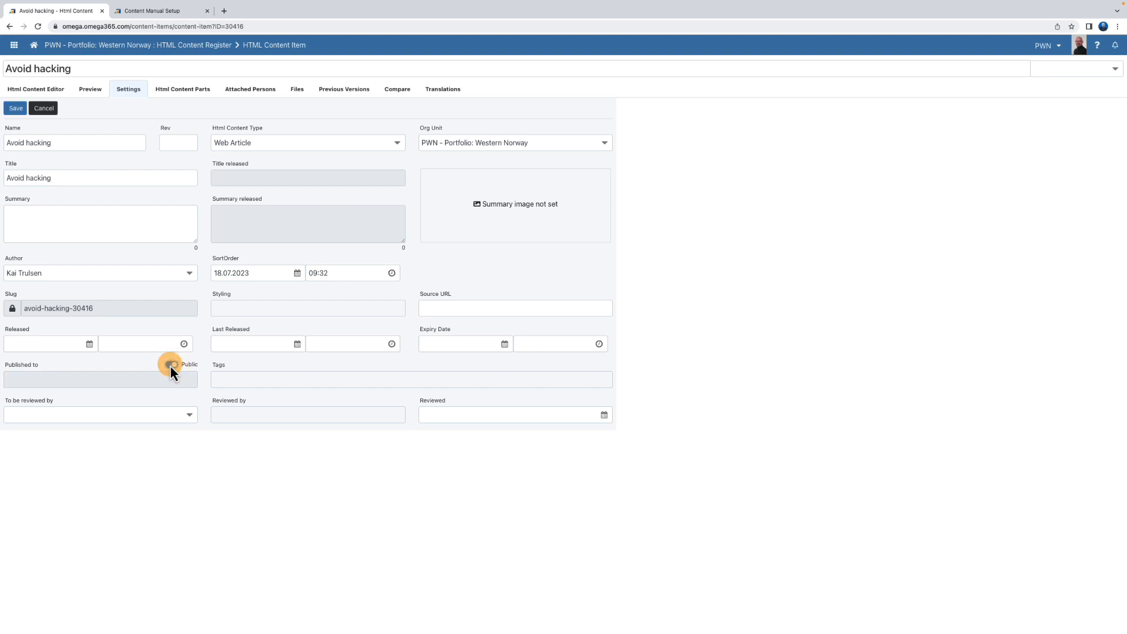
left_click(170, 365)
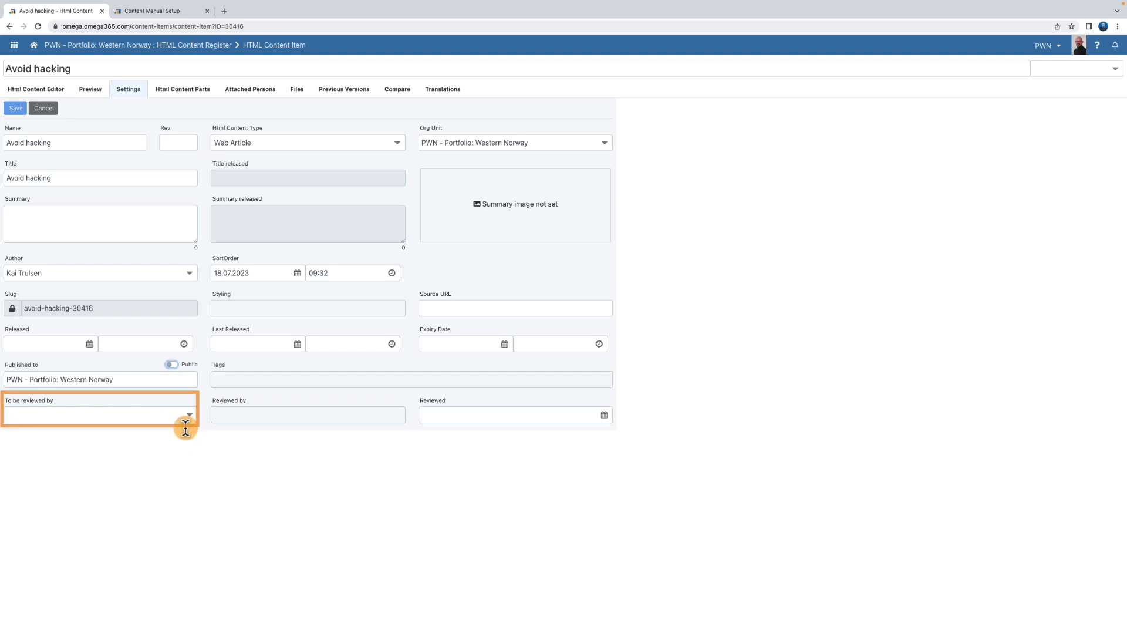
left_click(175, 415)
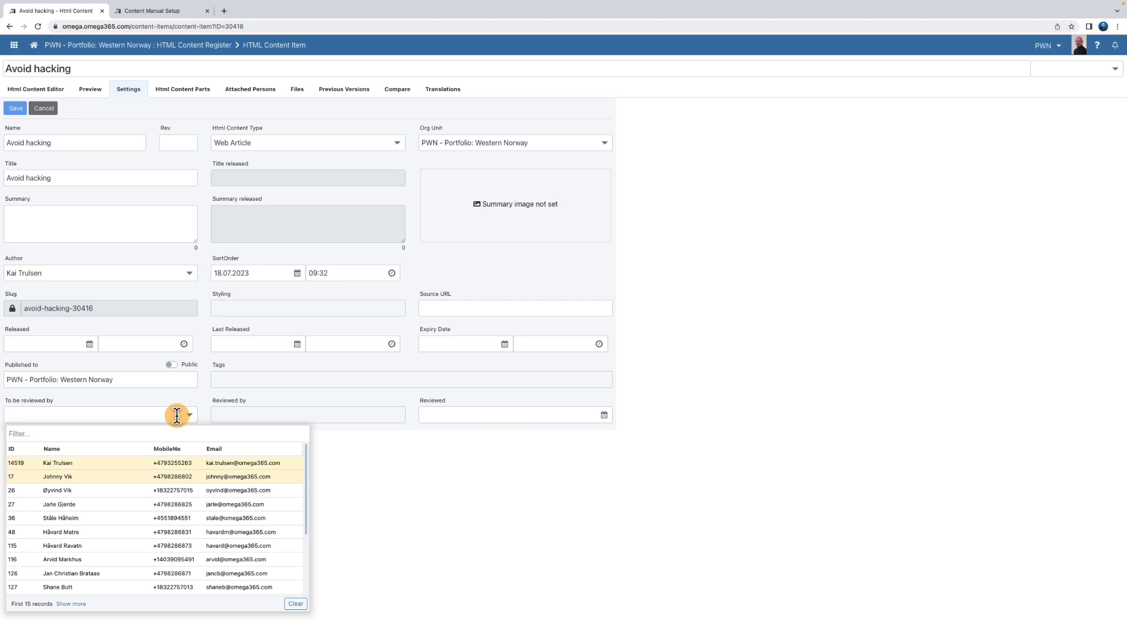
left_click(354, 509)
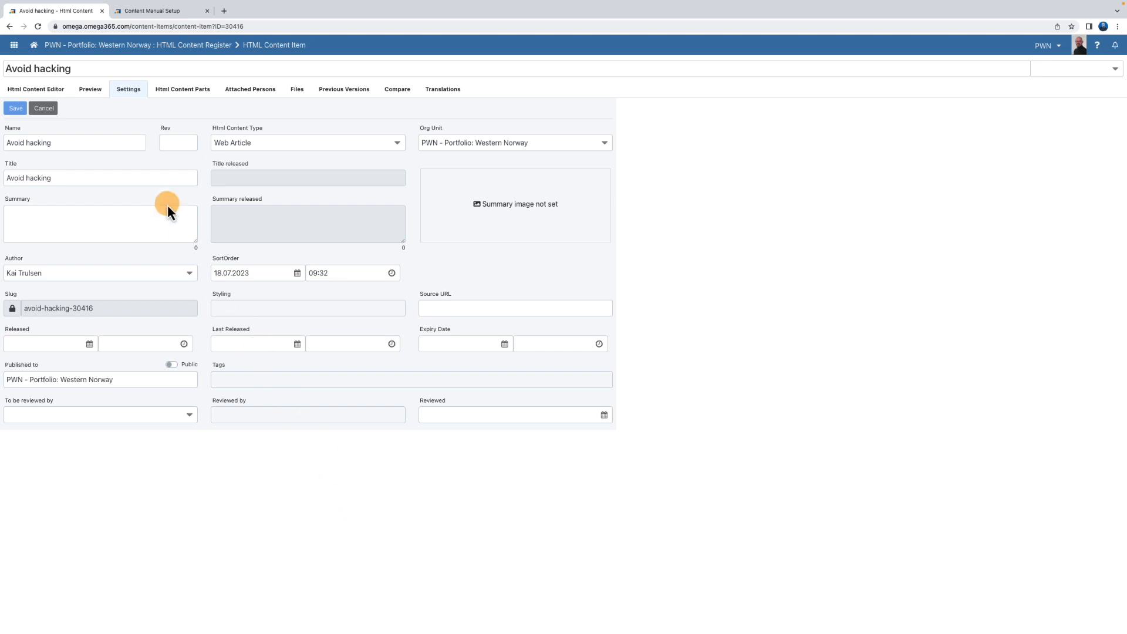
Preview the article, and view its text in the content editor's full-screen mode before returning to the normal view
left_click(95, 90)
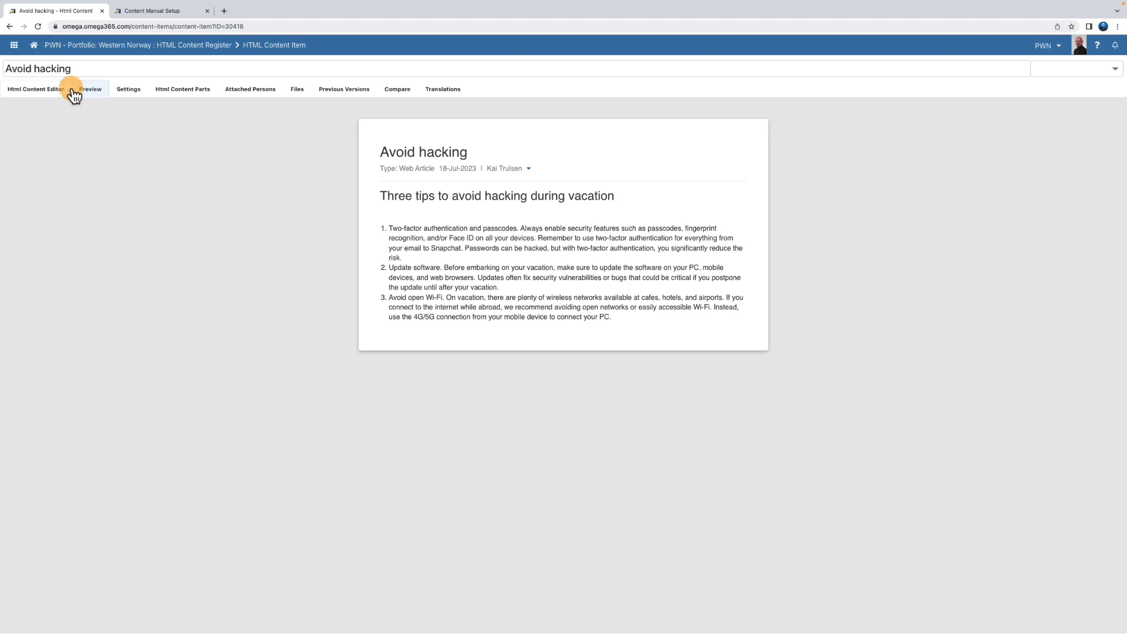
left_click(40, 93)
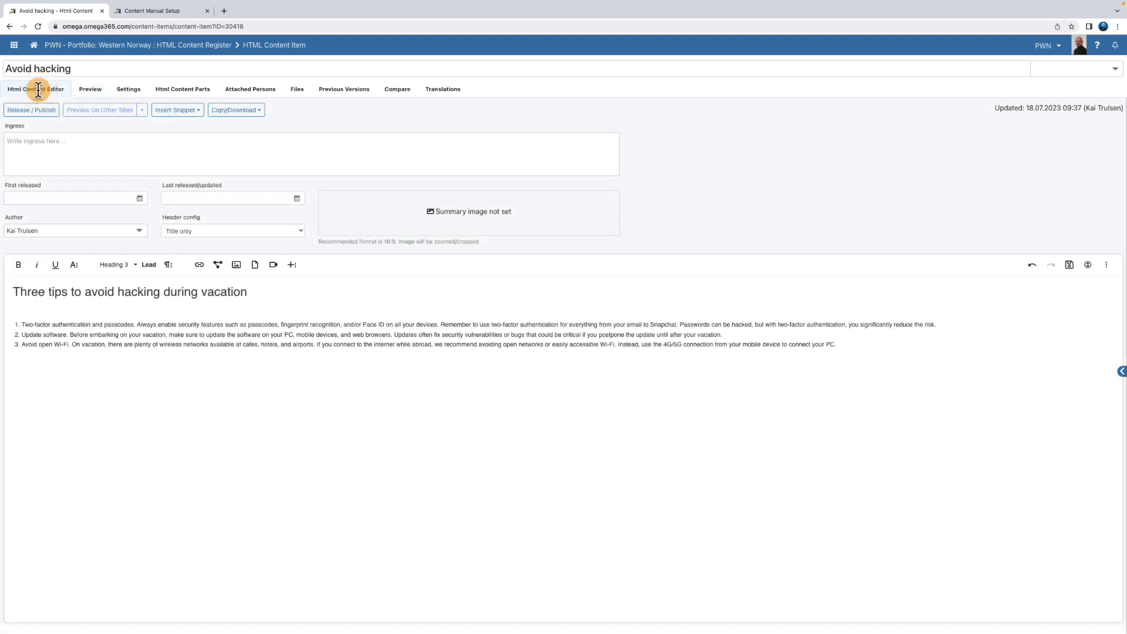
left_click(1107, 267)
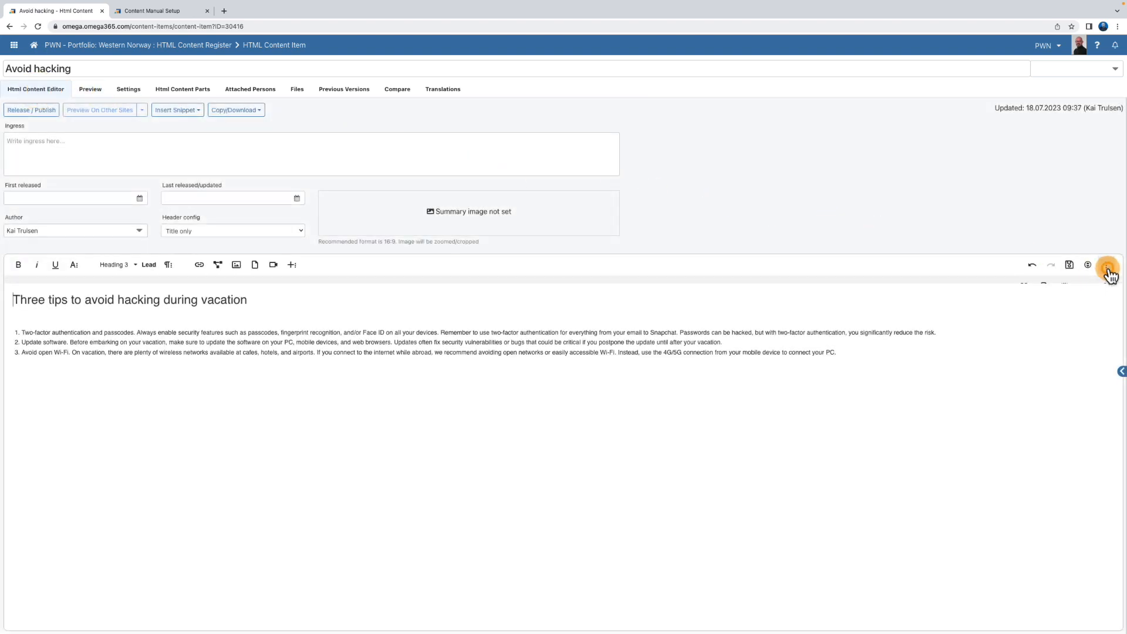
left_click(1091, 317)
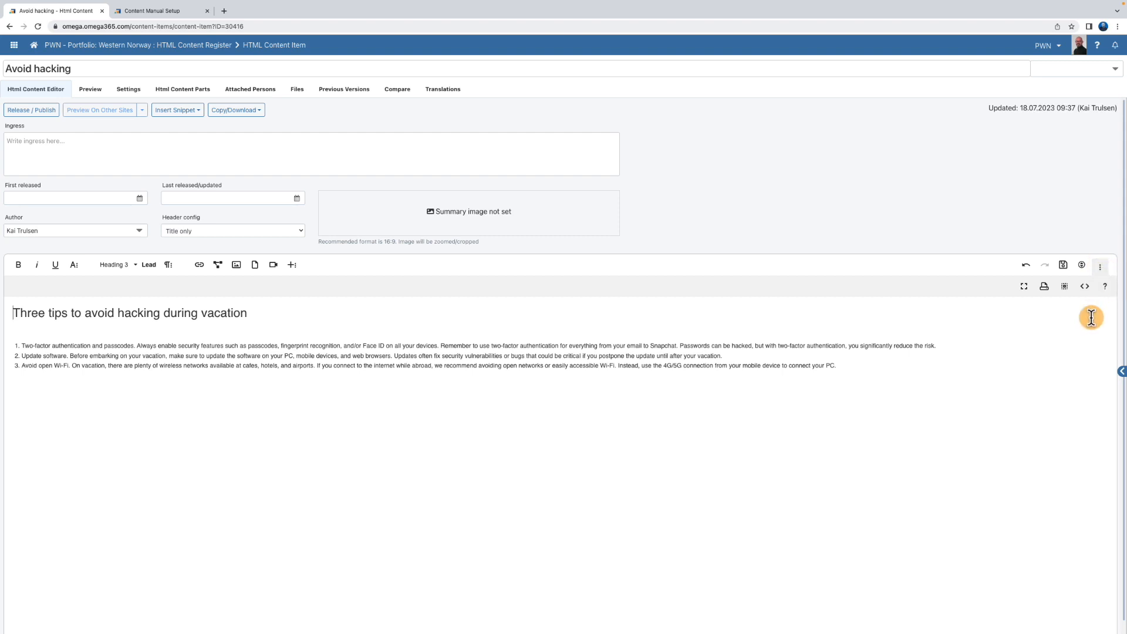
left_click(1025, 292)
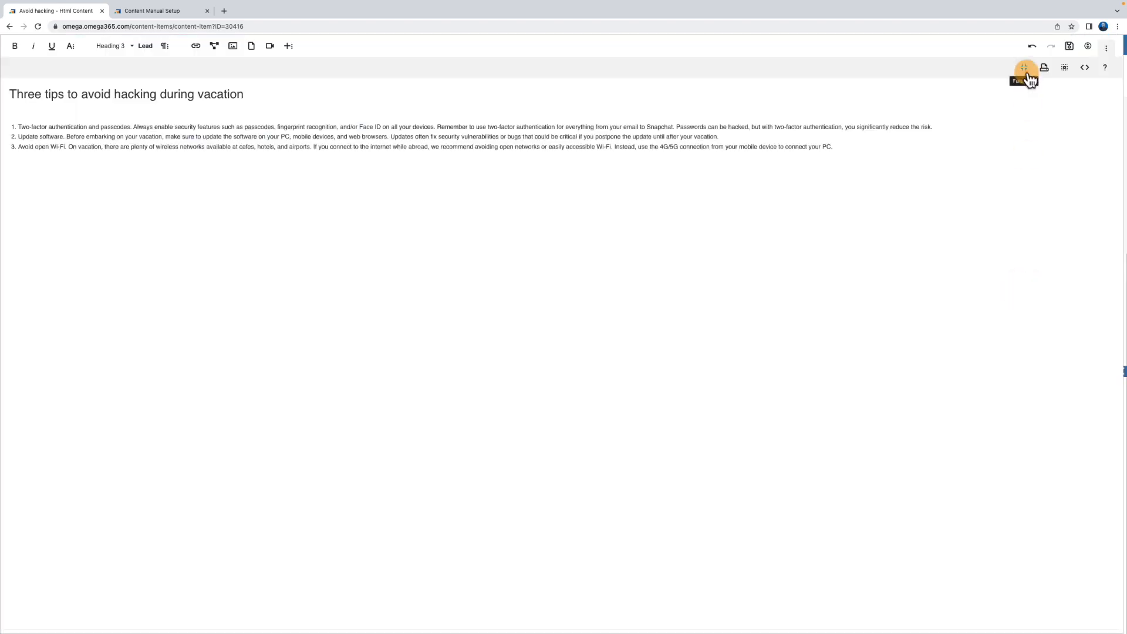
left_click(1024, 68)
Upload the image "Onsite inspection.png" from the Building site folder to the content item's files, keeping its file details in view
left_click(297, 90)
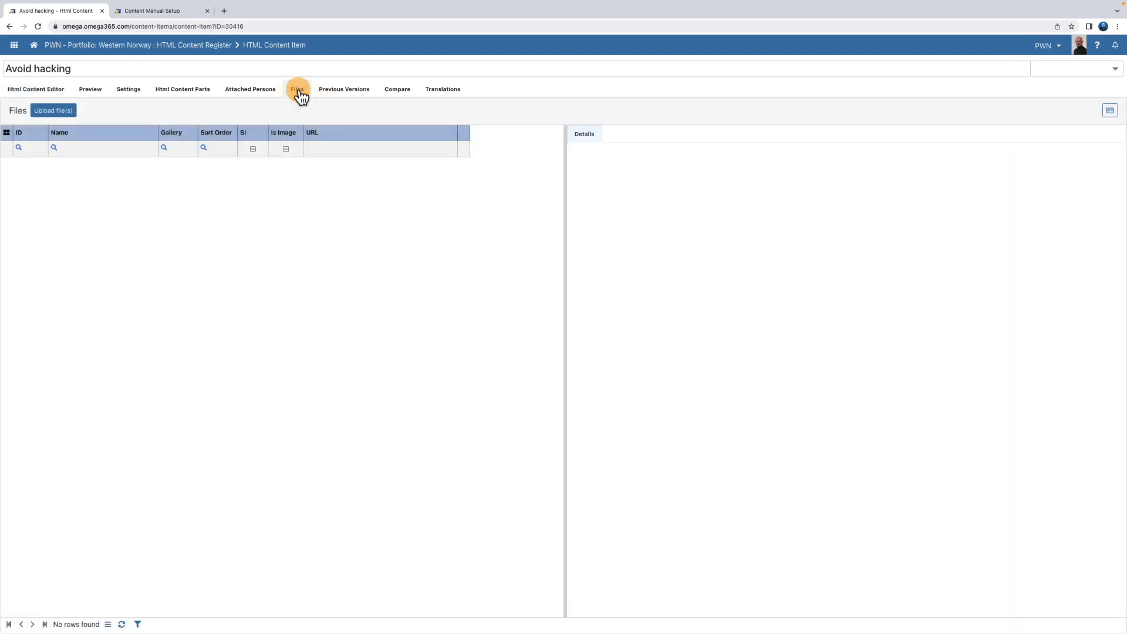
left_click(49, 111)
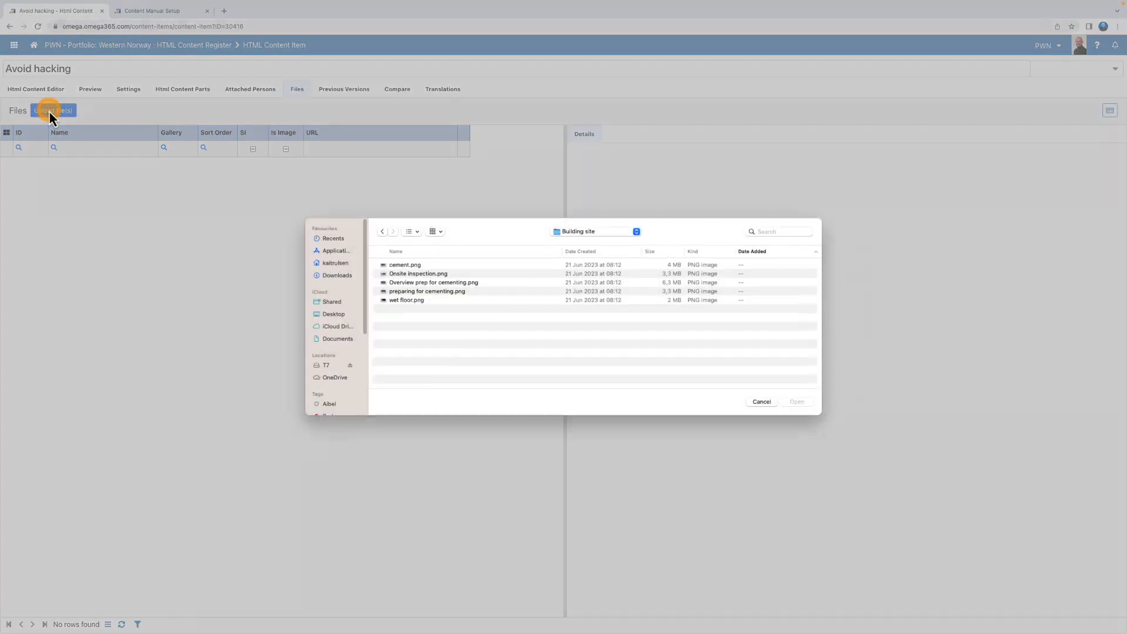
left_click(418, 274)
left_click(797, 402)
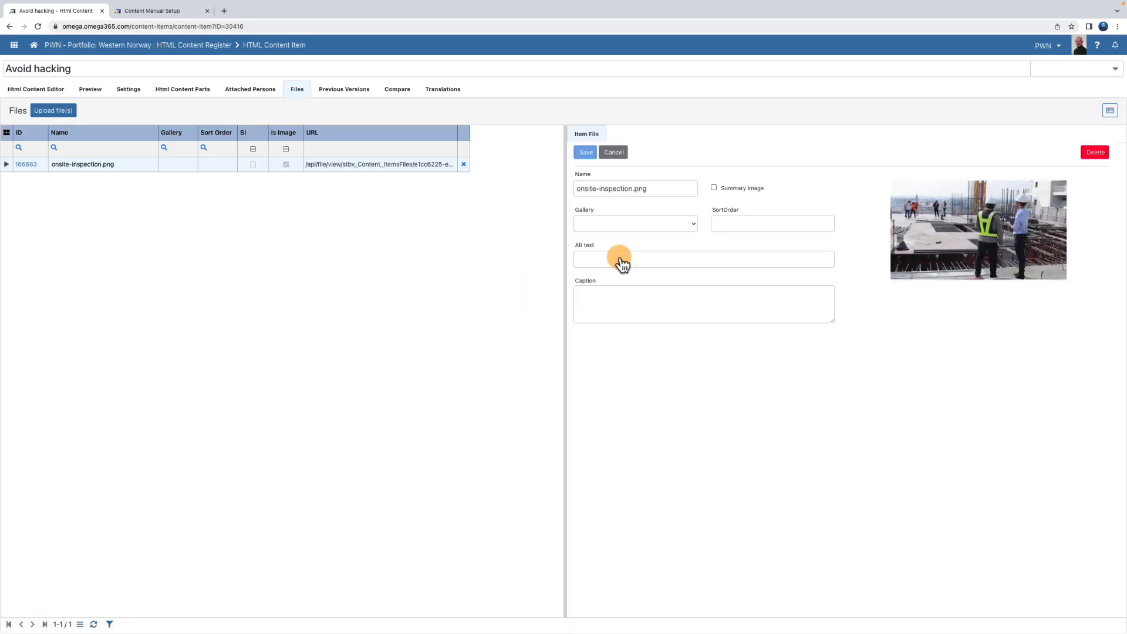
left_click(1110, 110)
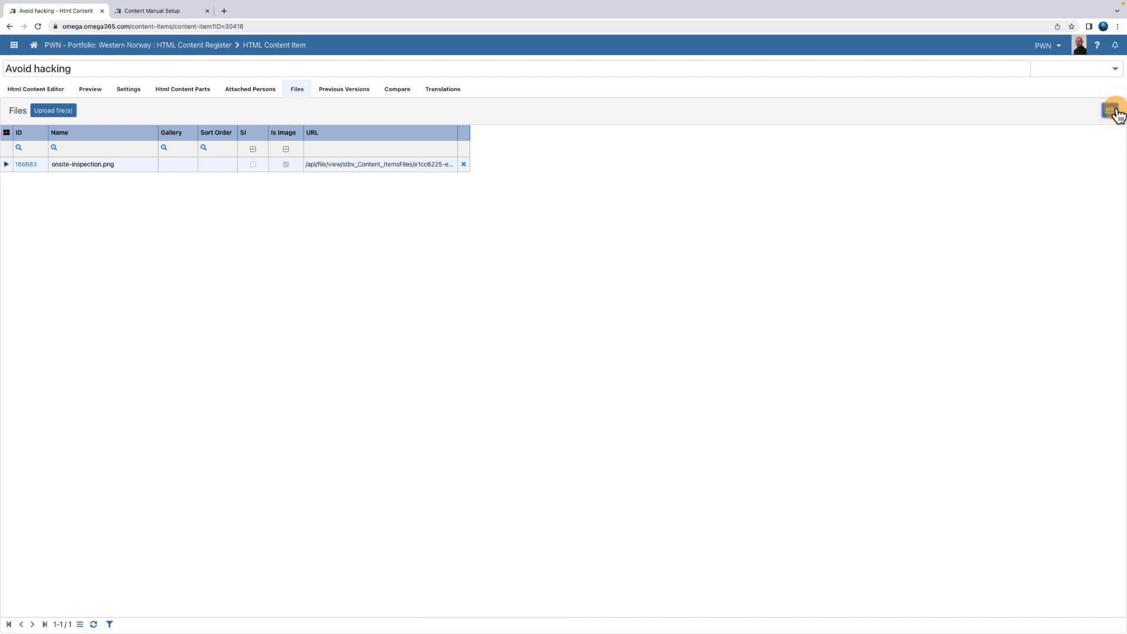
left_click(1111, 111)
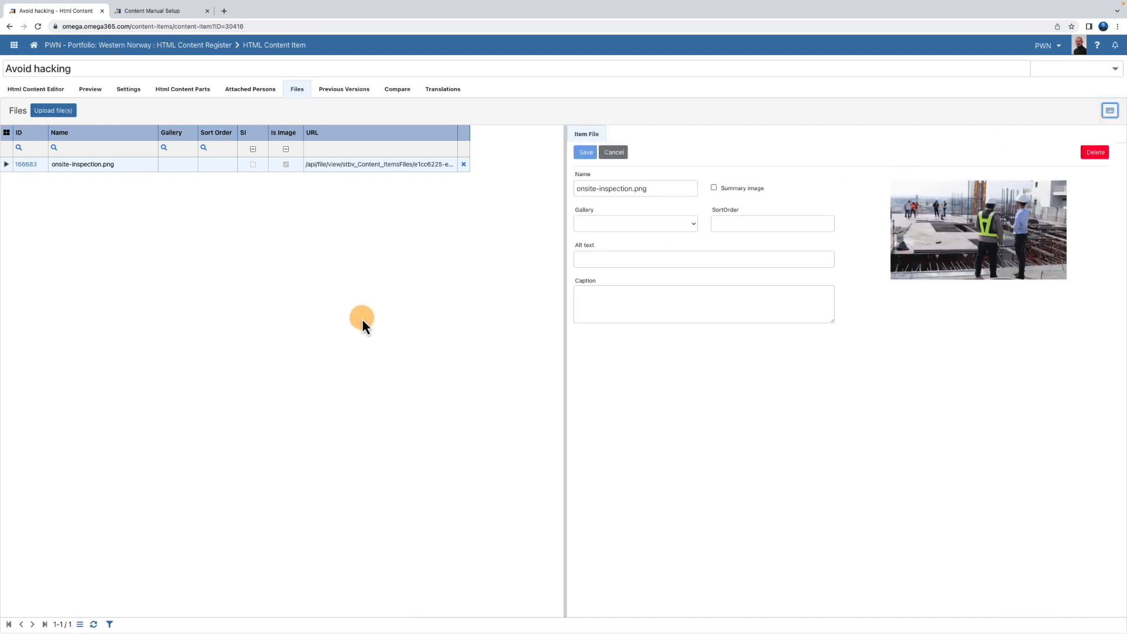